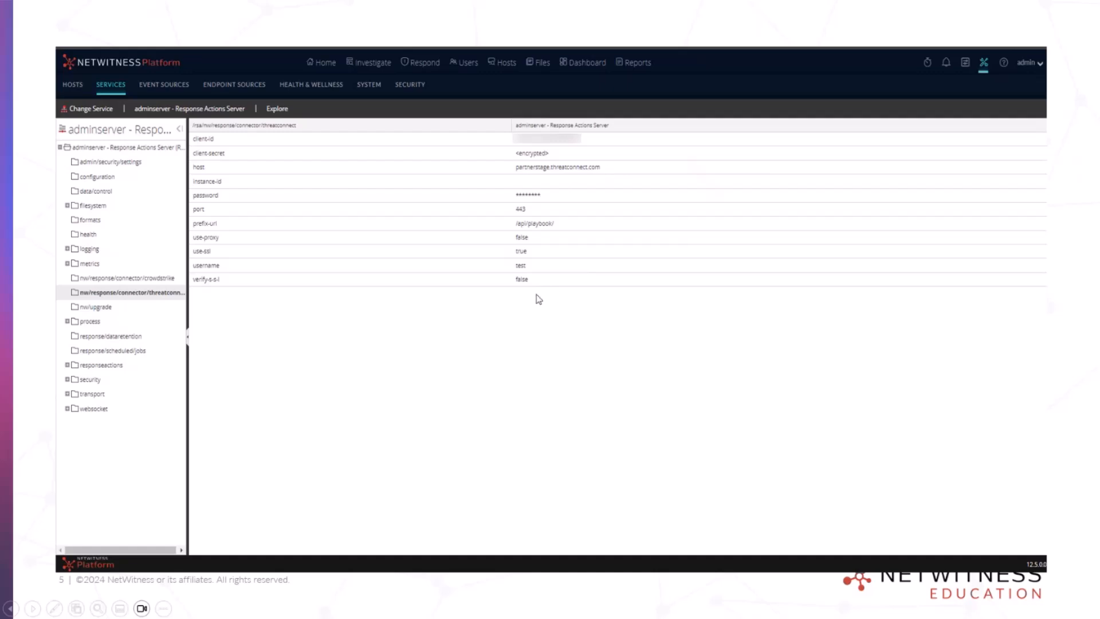
# Advance the slideshow from slide 5 to slide 6, Response Actions and Quick Actions.
pyautogui.click(480, 294)
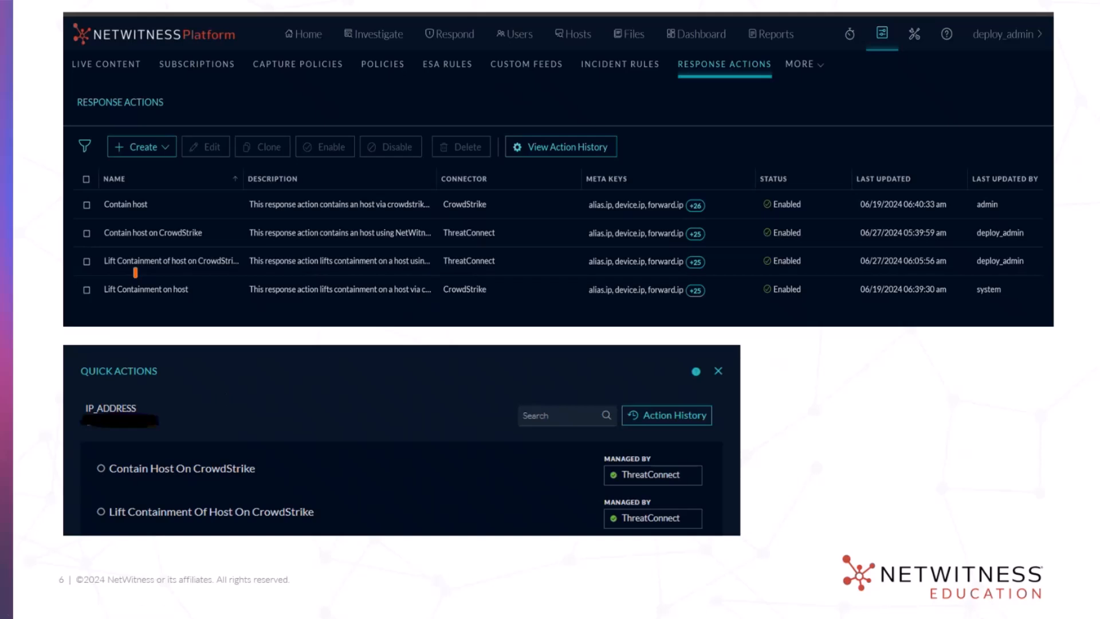
# Advance the slideshow to slide 7, Action Audit Entry.
pyautogui.press('Right')
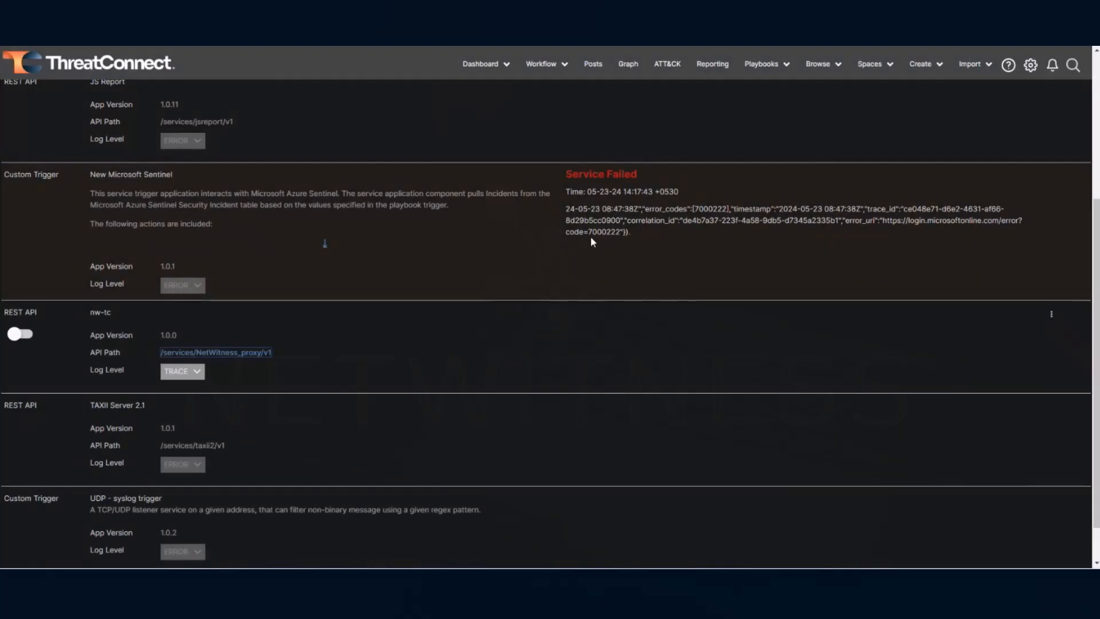
pyautogui.scroll(4, 256, 309)
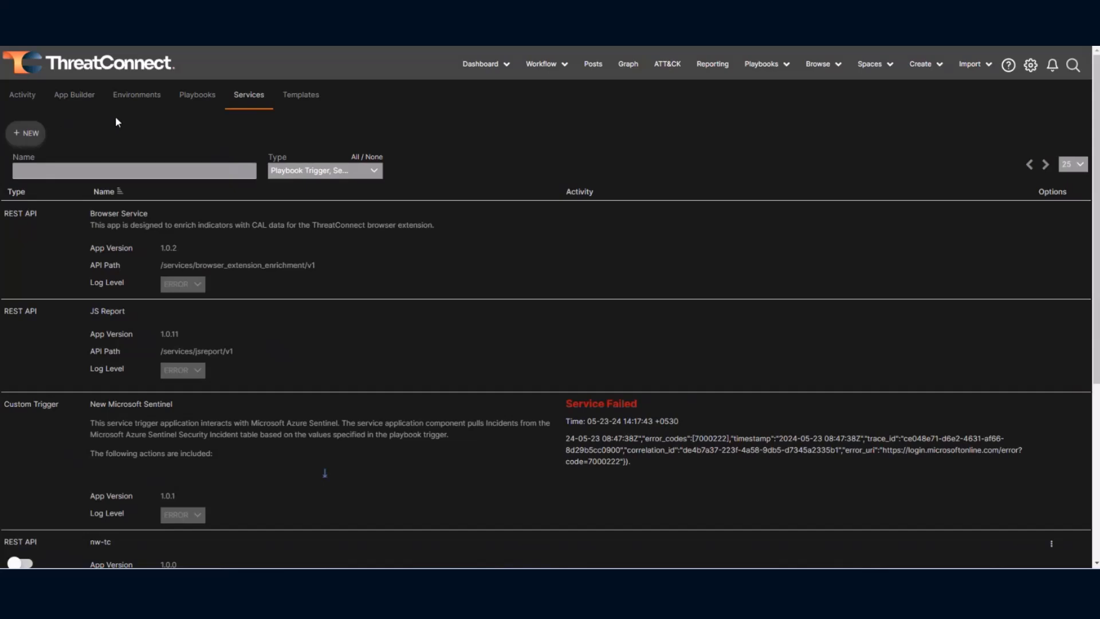
pyautogui.click(37, 135)
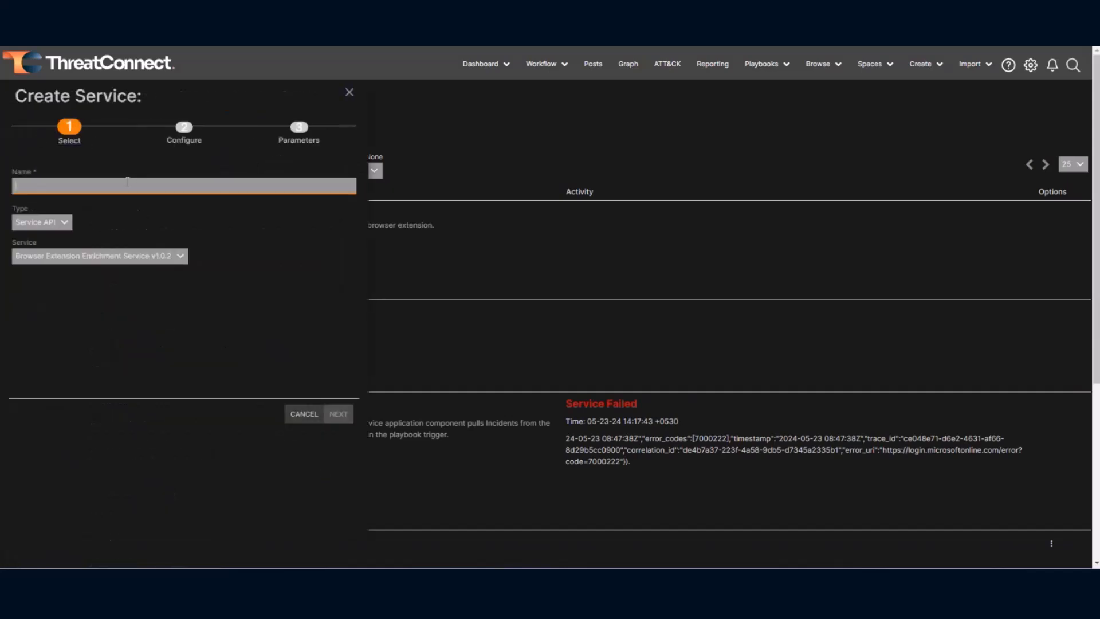
pyautogui.write('demo')
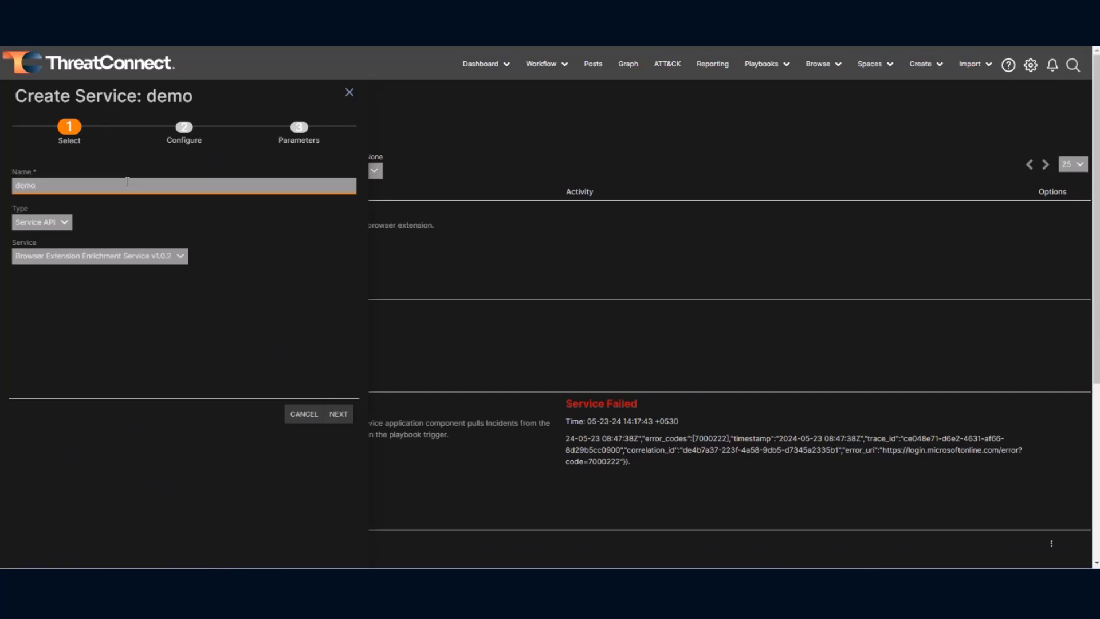
pyautogui.click(67, 224)
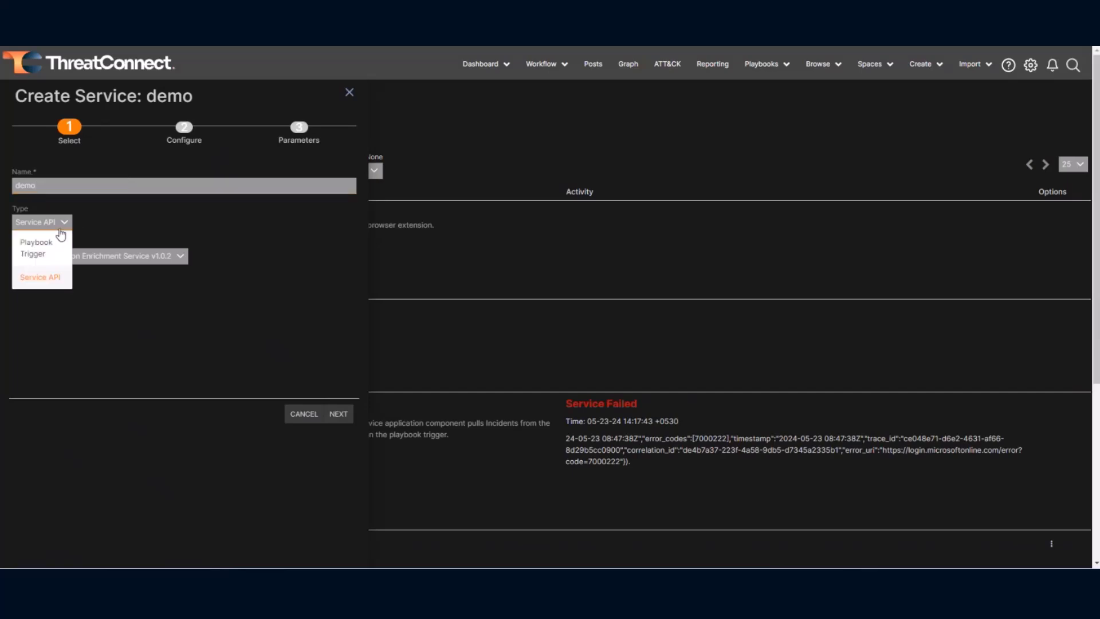
pyautogui.click(74, 185)
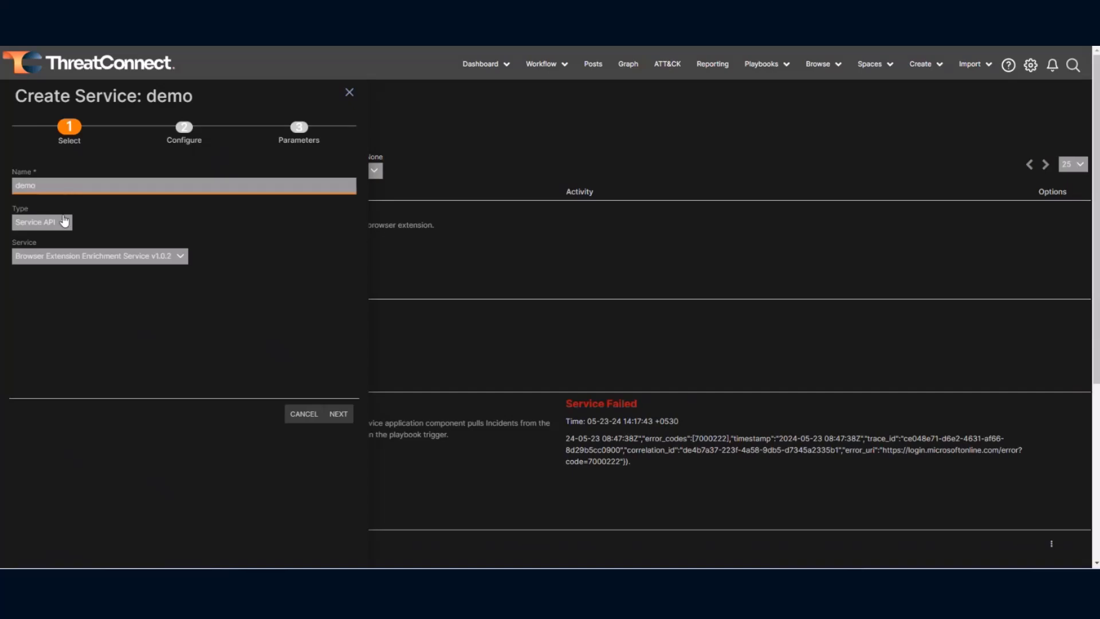
pyautogui.click(63, 222)
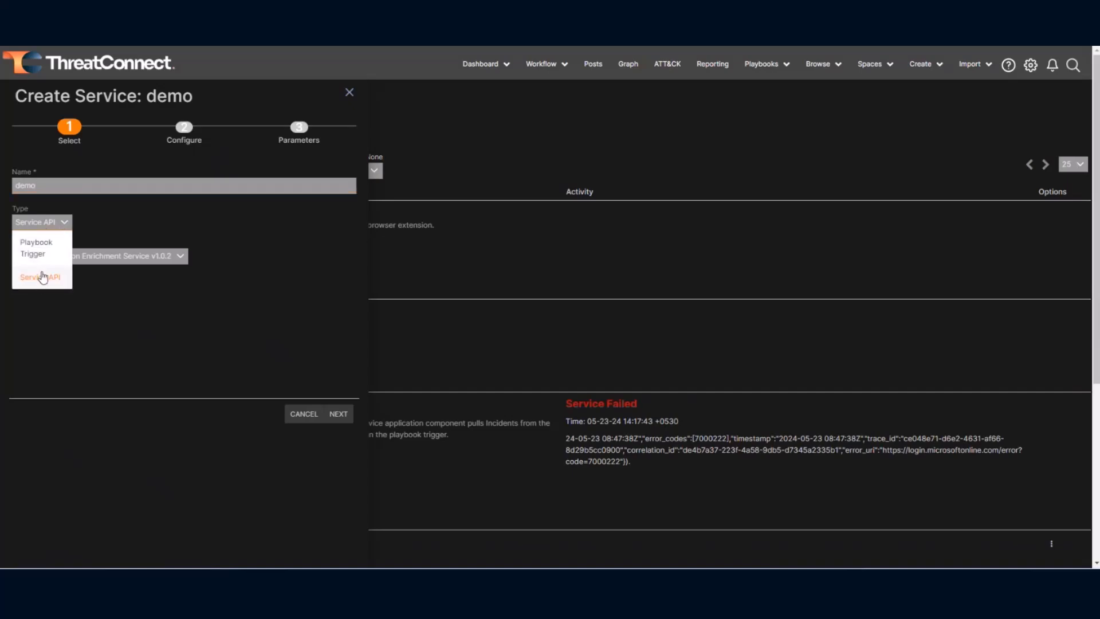
pyautogui.click(158, 235)
pyautogui.click(181, 255)
pyautogui.scroll(-3, 106, 321)
pyautogui.scroll(-1, 106, 322)
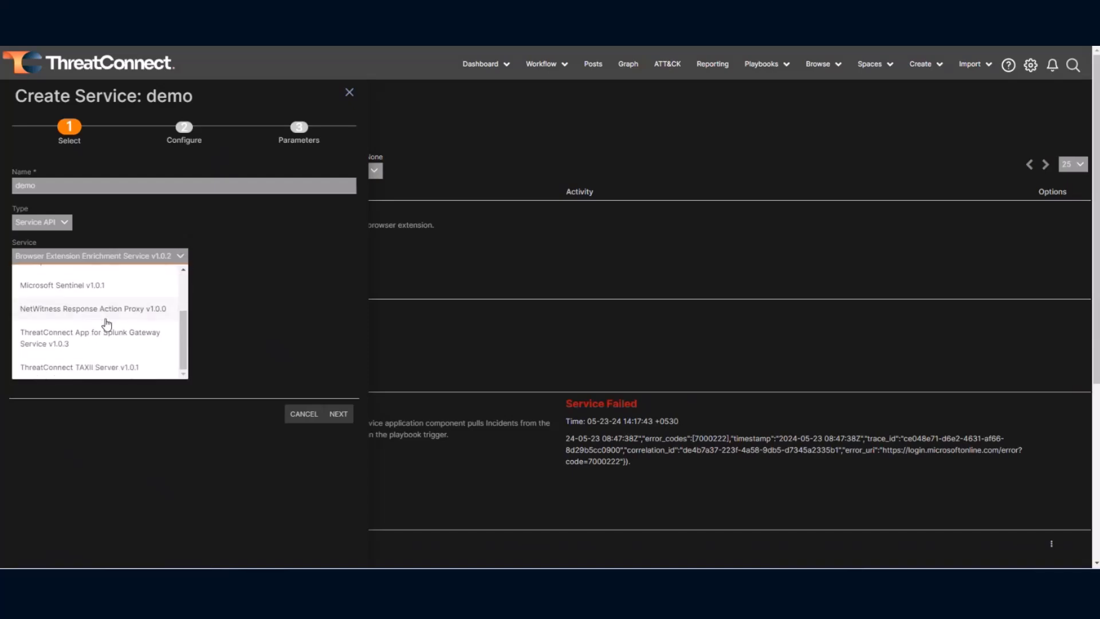
pyautogui.click(109, 313)
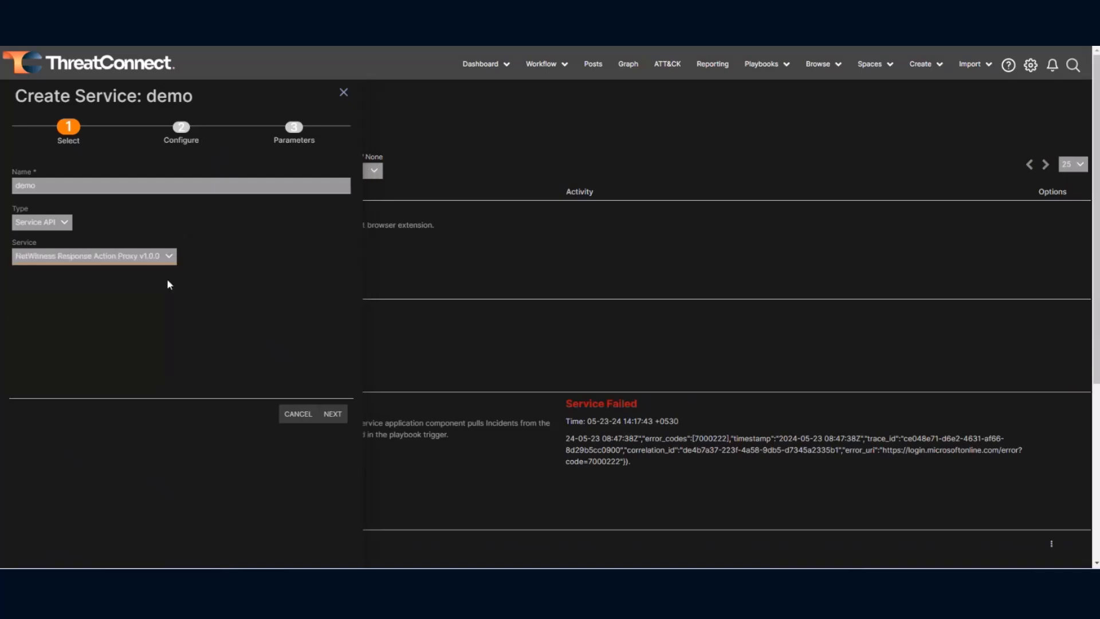
pyautogui.click(339, 416)
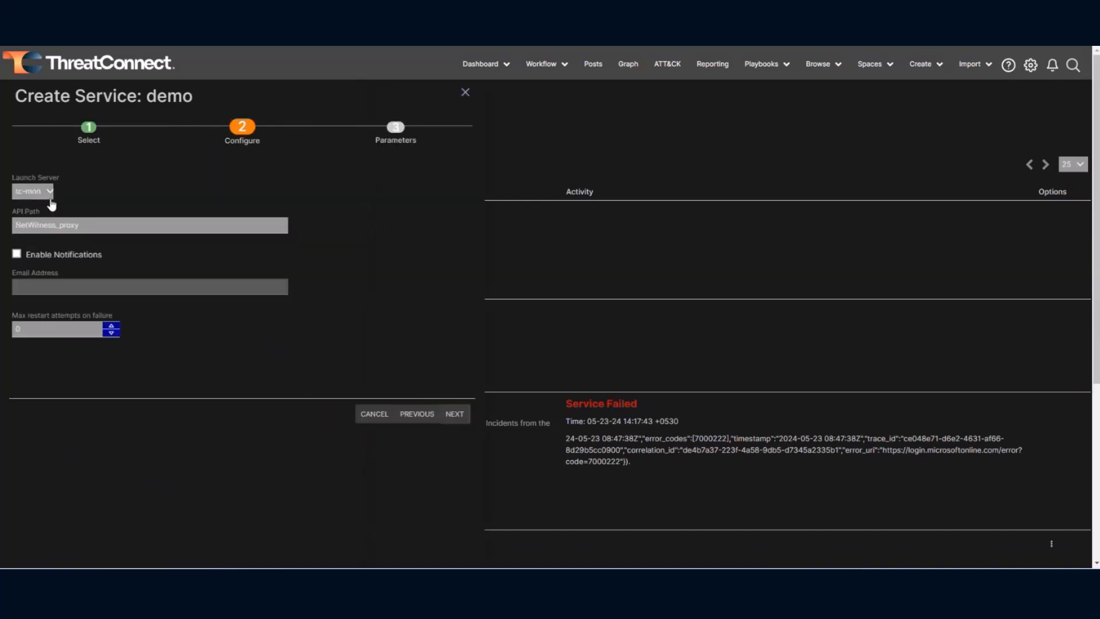
pyautogui.click(48, 191)
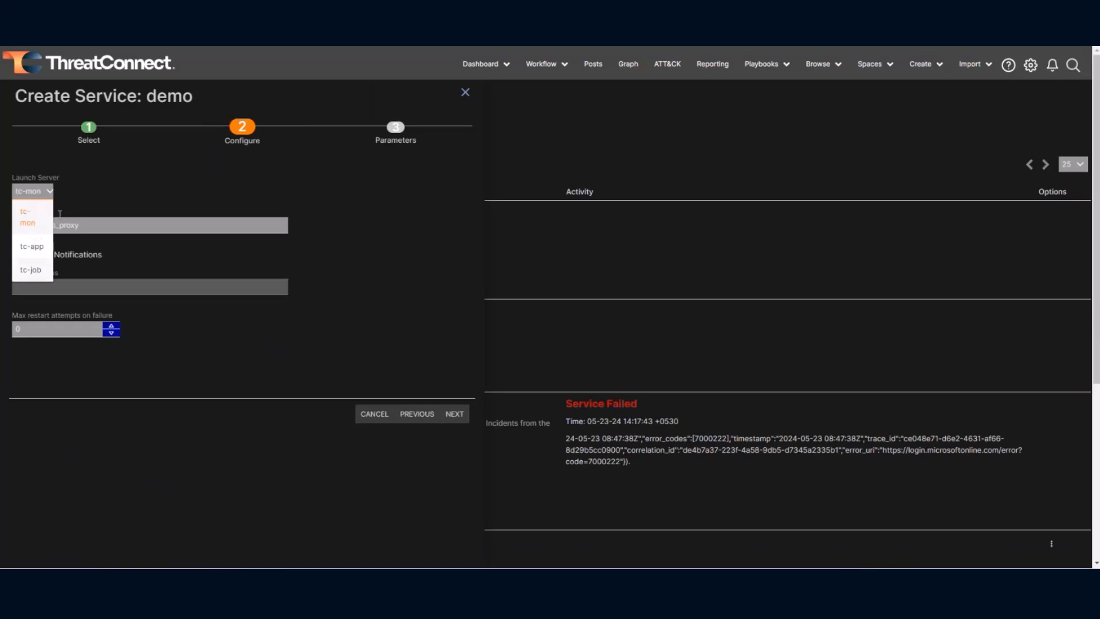
pyautogui.click(36, 233)
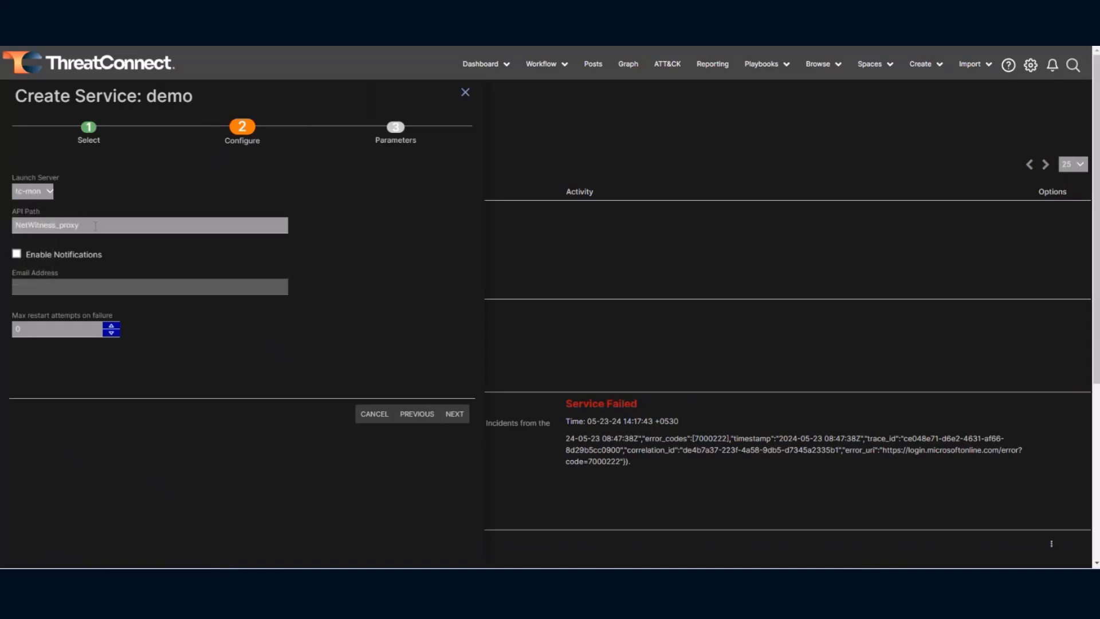
pyautogui.click(95, 225)
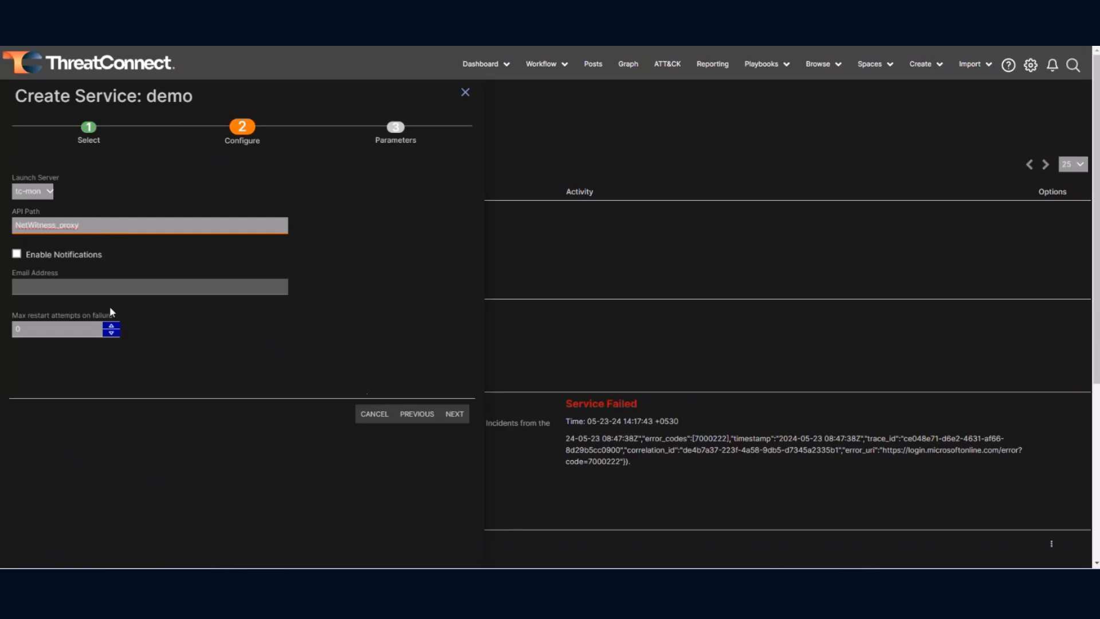
pyautogui.click(453, 413)
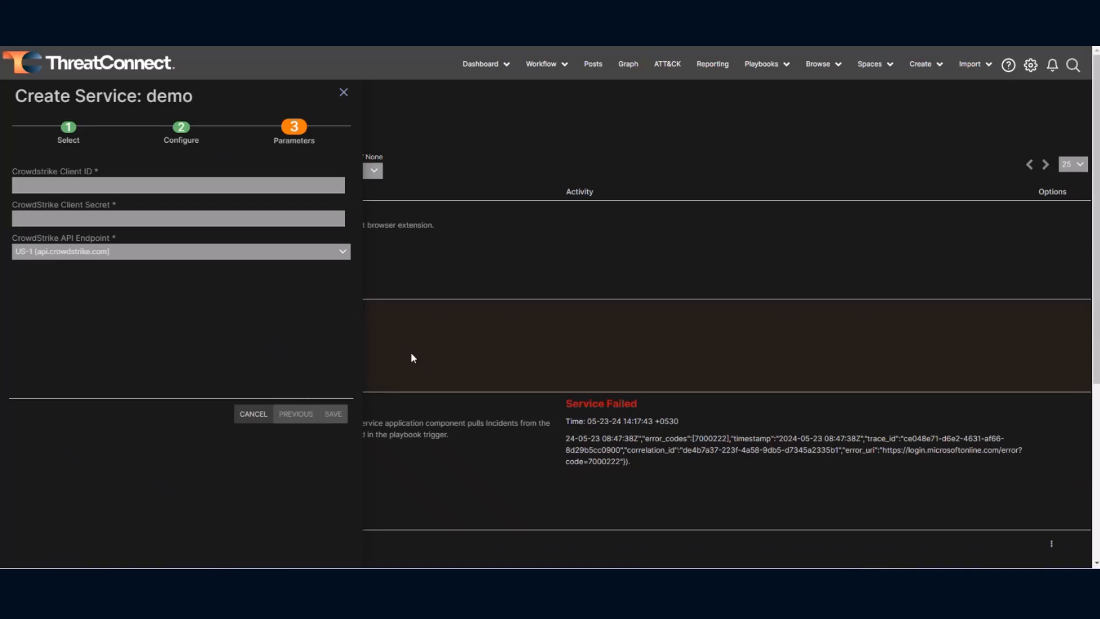
pyautogui.click(342, 93)
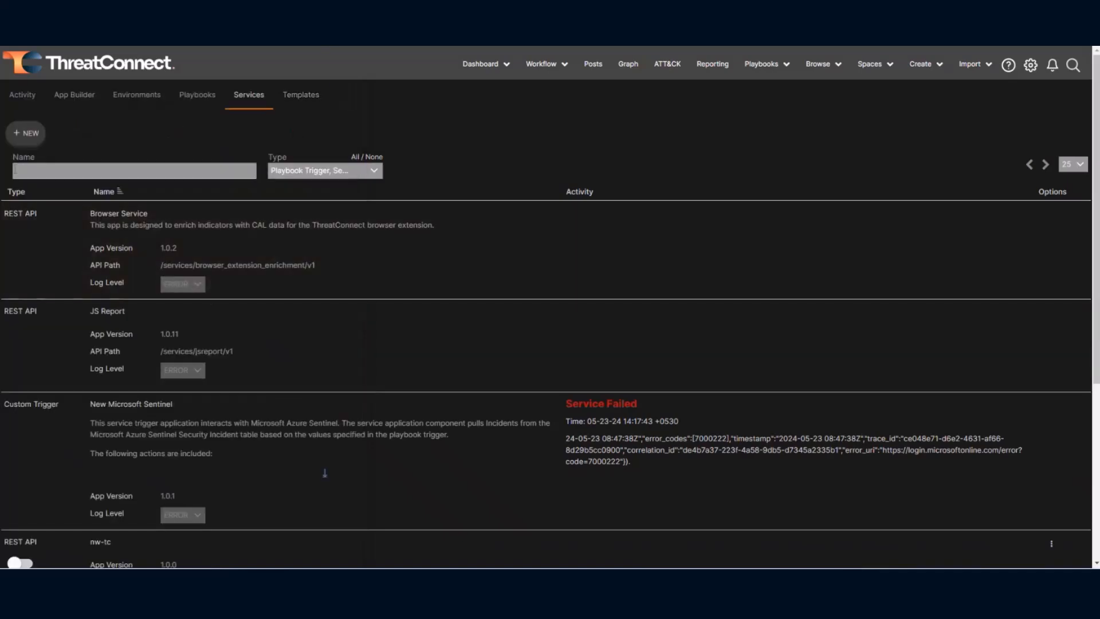
# Find the nw-tc service and highlight its API path /services/NetWitness_proxy/v1.
pyautogui.scroll(-4, 241, 352)
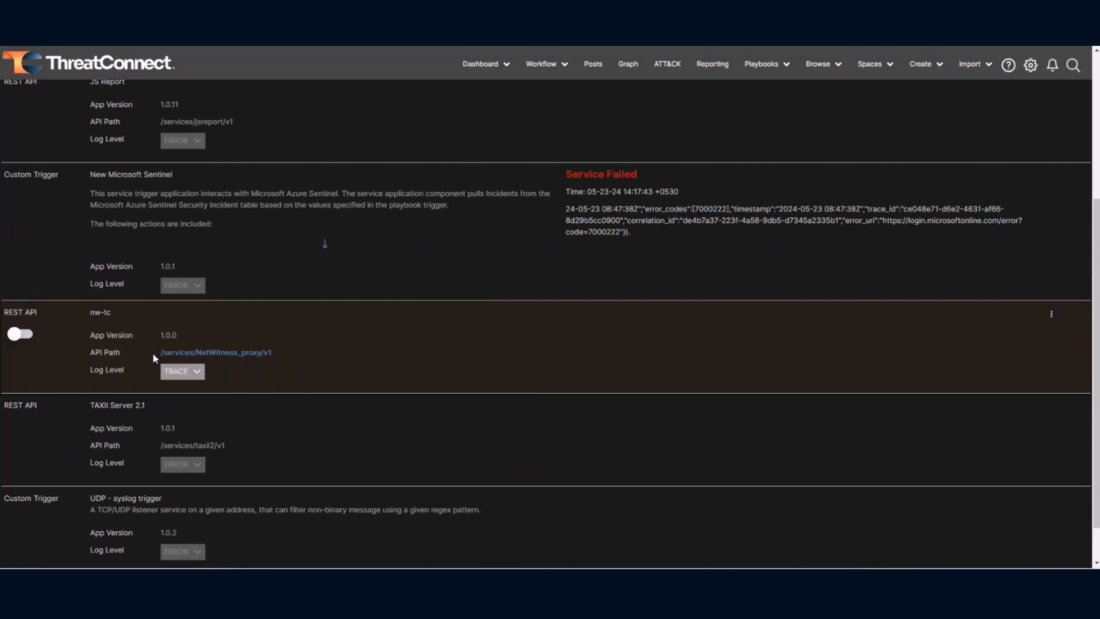
pyautogui.moveTo(155, 353); pyautogui.dragTo(274, 353)
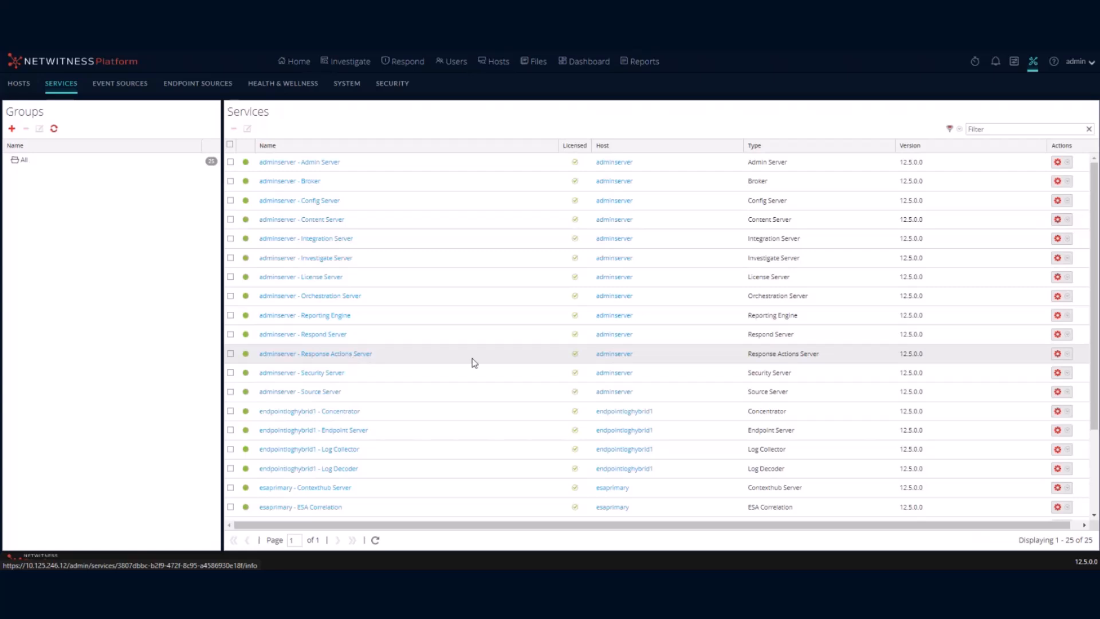
# Explore the Response Actions Server and show its nw/response/connector/threatconnect host, port and client-id settings.
pyautogui.click(1058, 353)
pyautogui.moveTo(1034, 369)
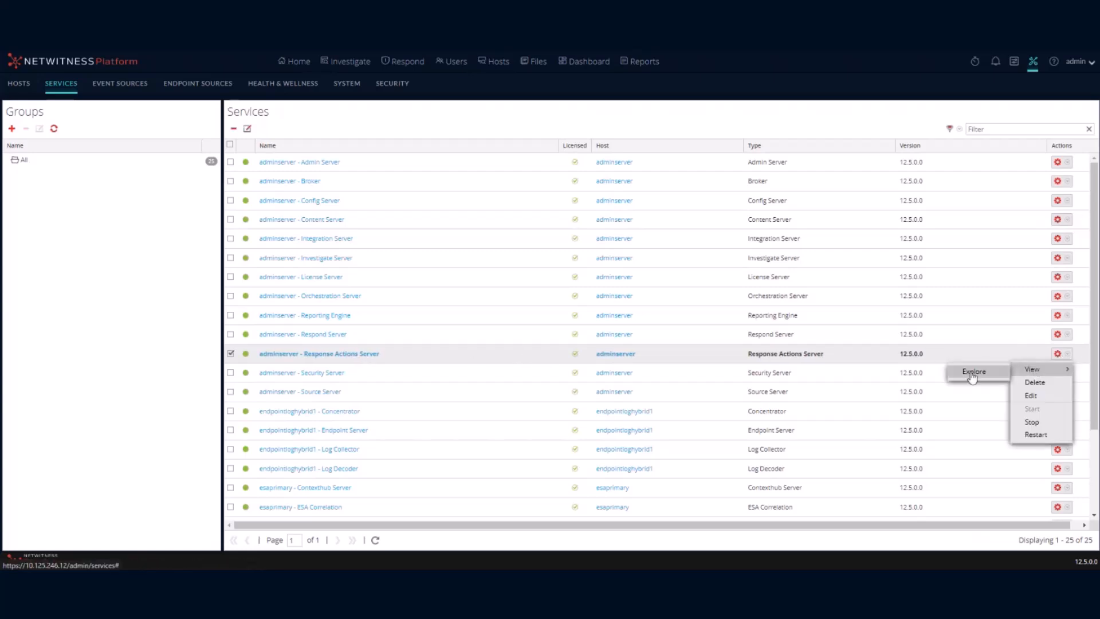
pyautogui.click(976, 372)
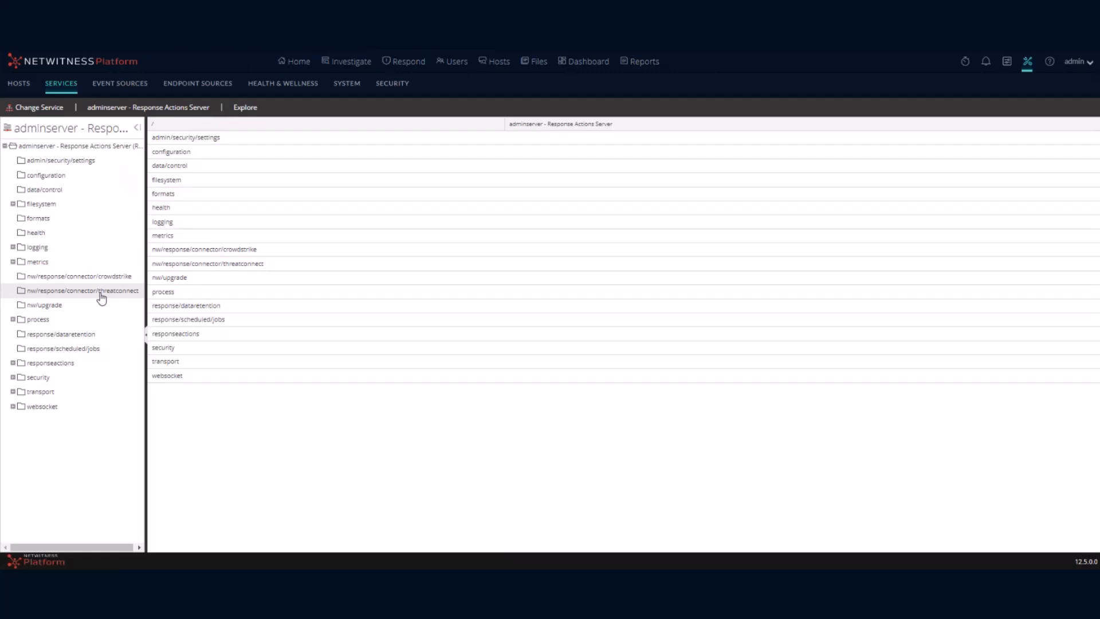
pyautogui.click(100, 296)
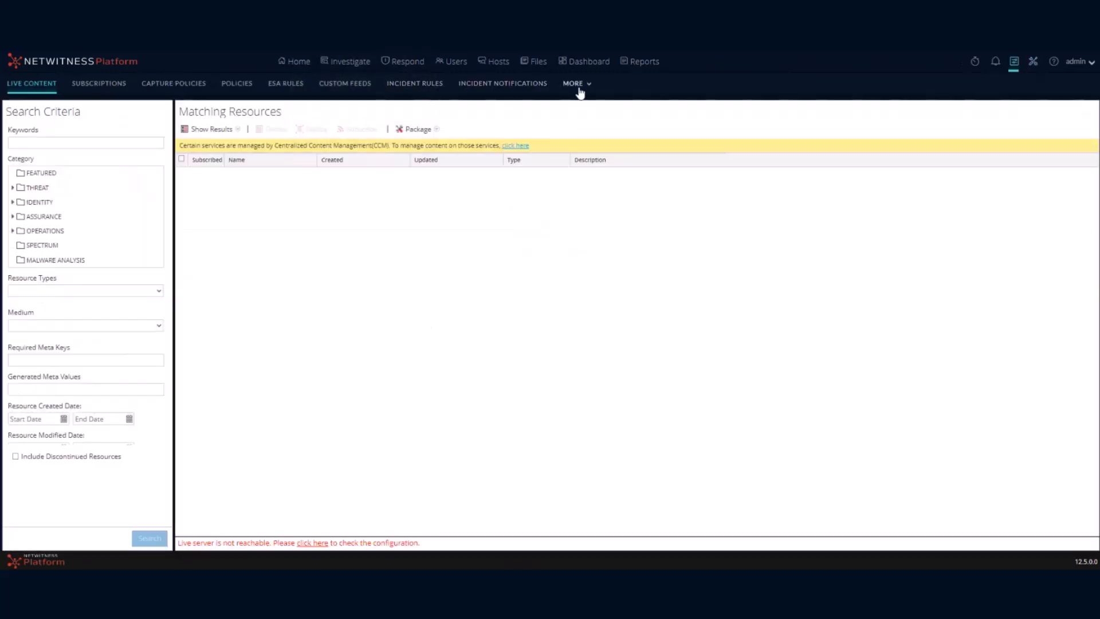
# Open the Contain host on CrowdStrike response action for editing.
pyautogui.click(580, 90)
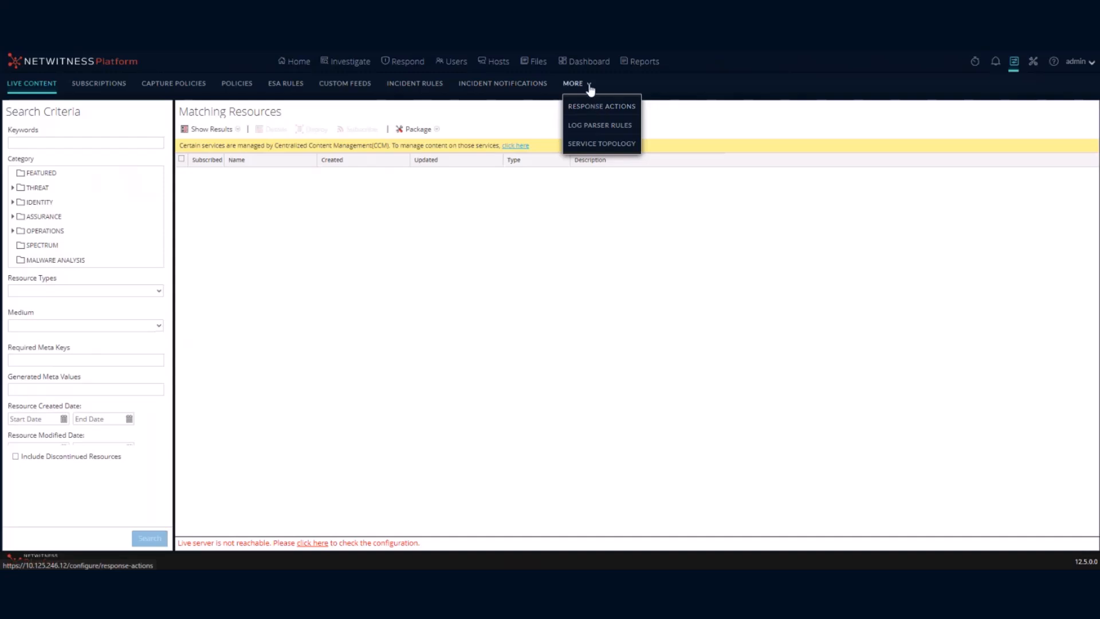
pyautogui.click(608, 108)
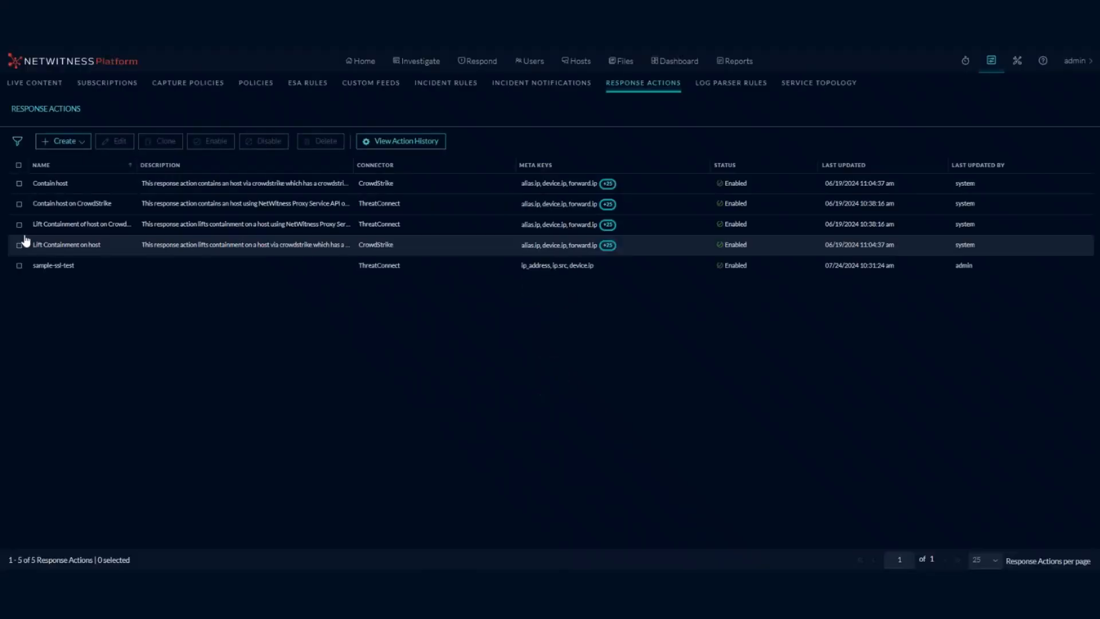
pyautogui.click(20, 205)
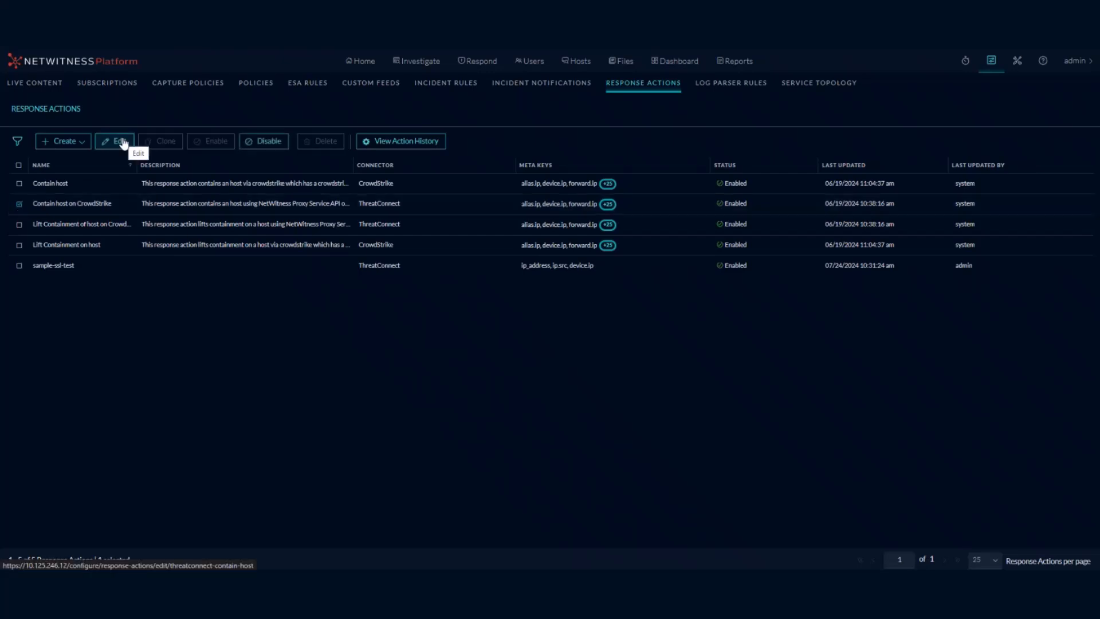
pyautogui.click(121, 142)
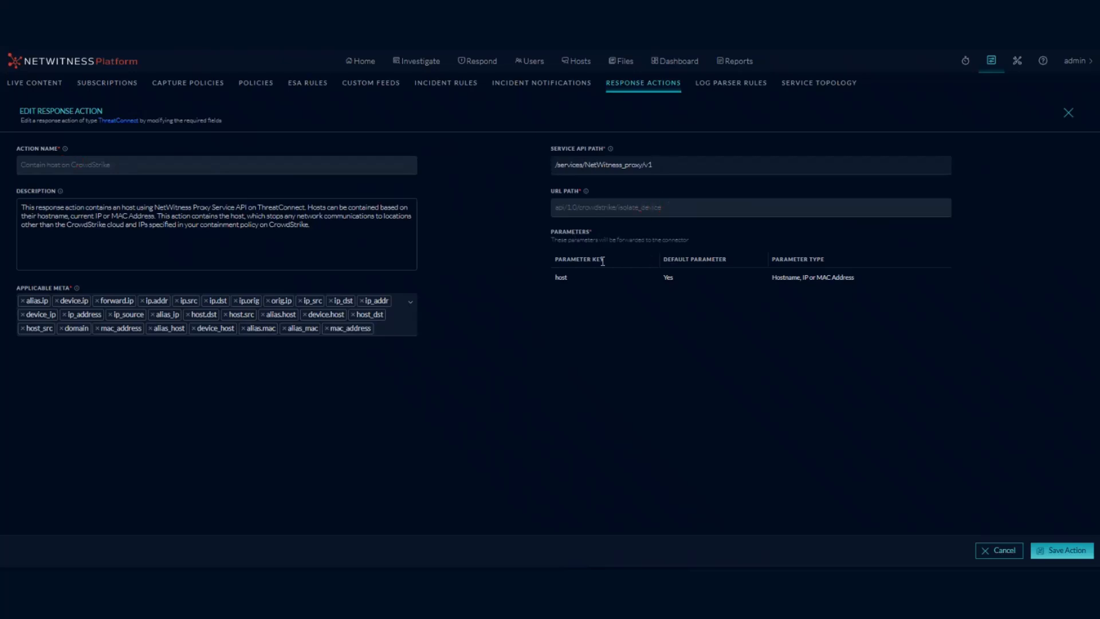
# Review its description, applicable meta keys and service API path, then discard without saving.
pyautogui.click(104, 223)
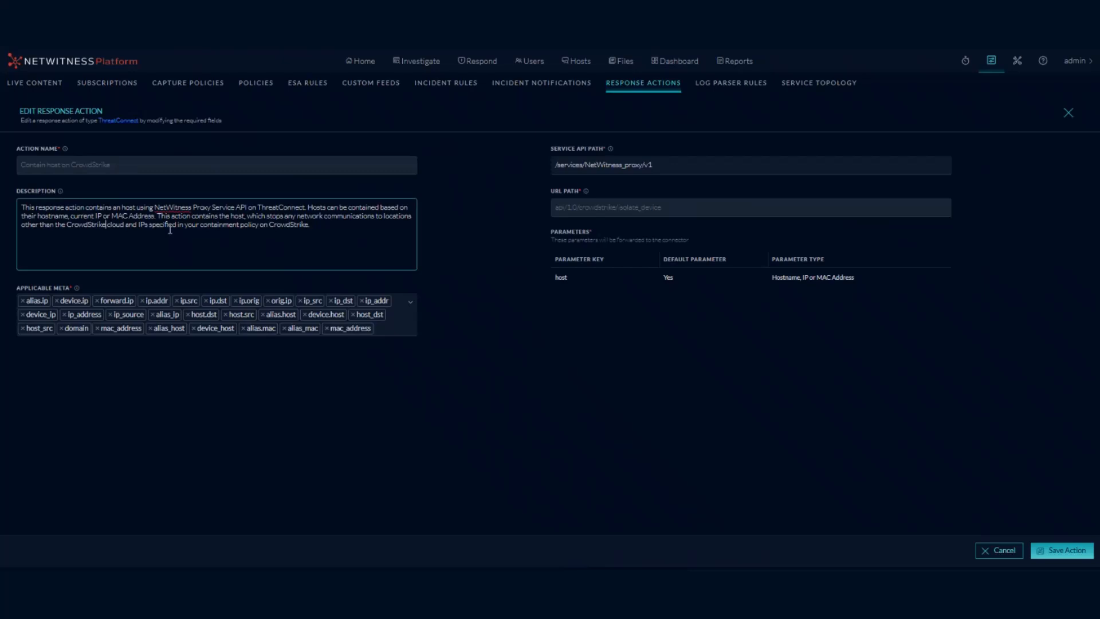
pyautogui.click(391, 327)
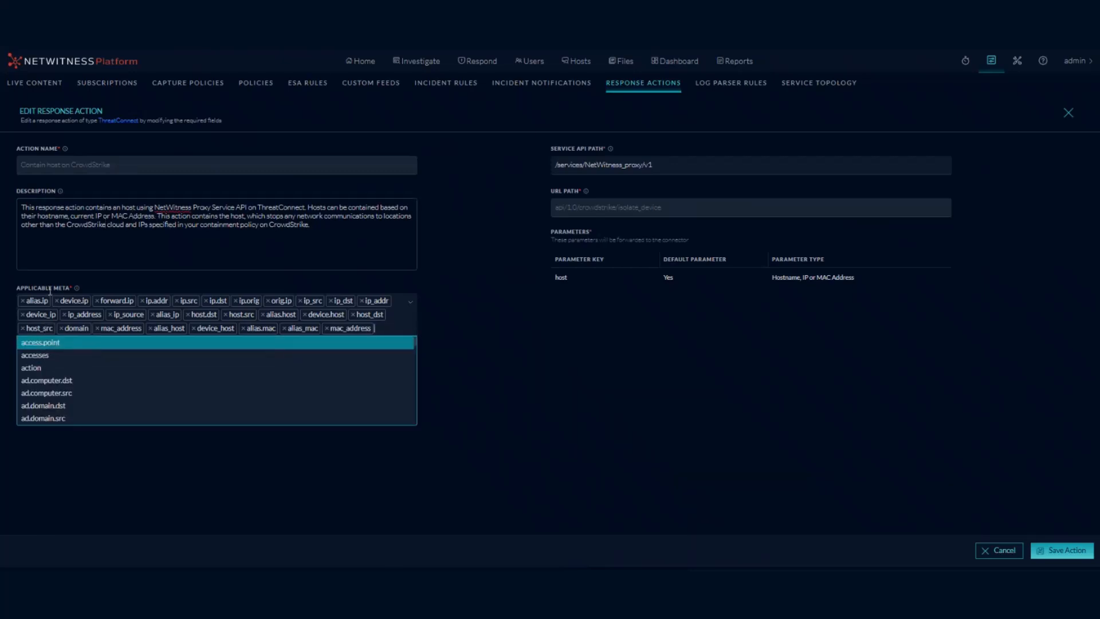
pyautogui.scroll(-4, 61, 381)
pyautogui.scroll(-5, 76, 386)
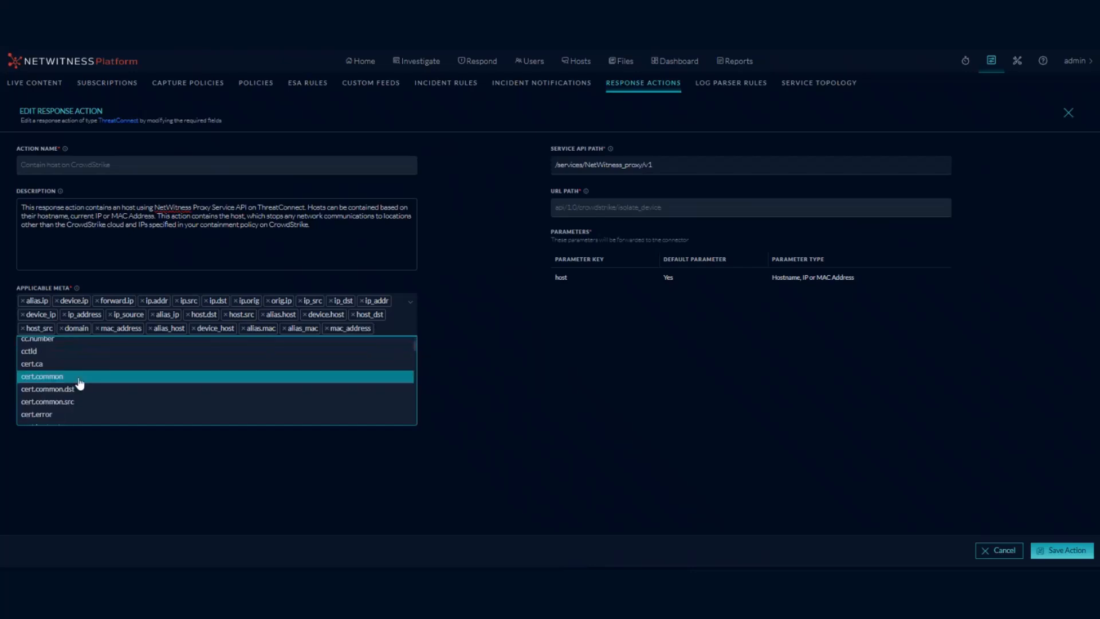
pyautogui.click(471, 331)
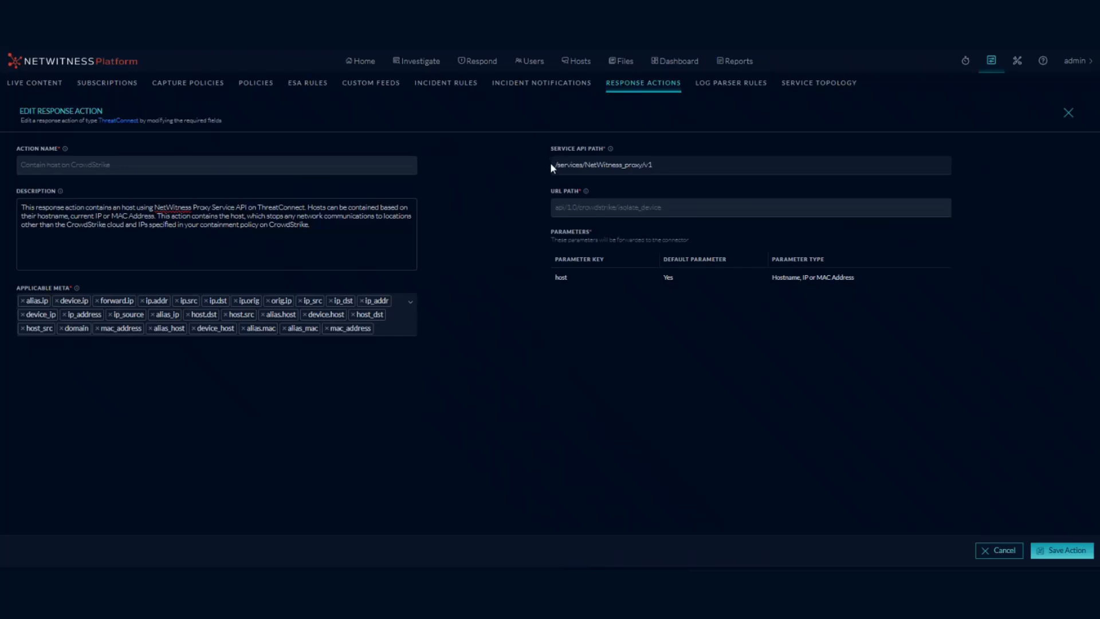
pyautogui.moveTo(551, 165); pyautogui.dragTo(655, 165)
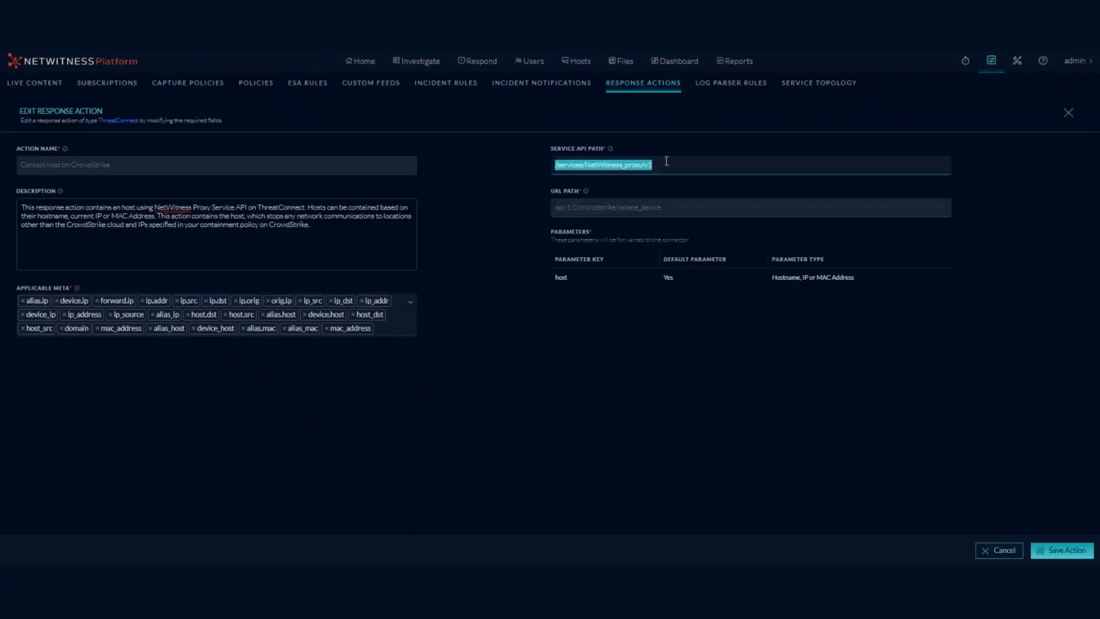
pyautogui.click(1068, 112)
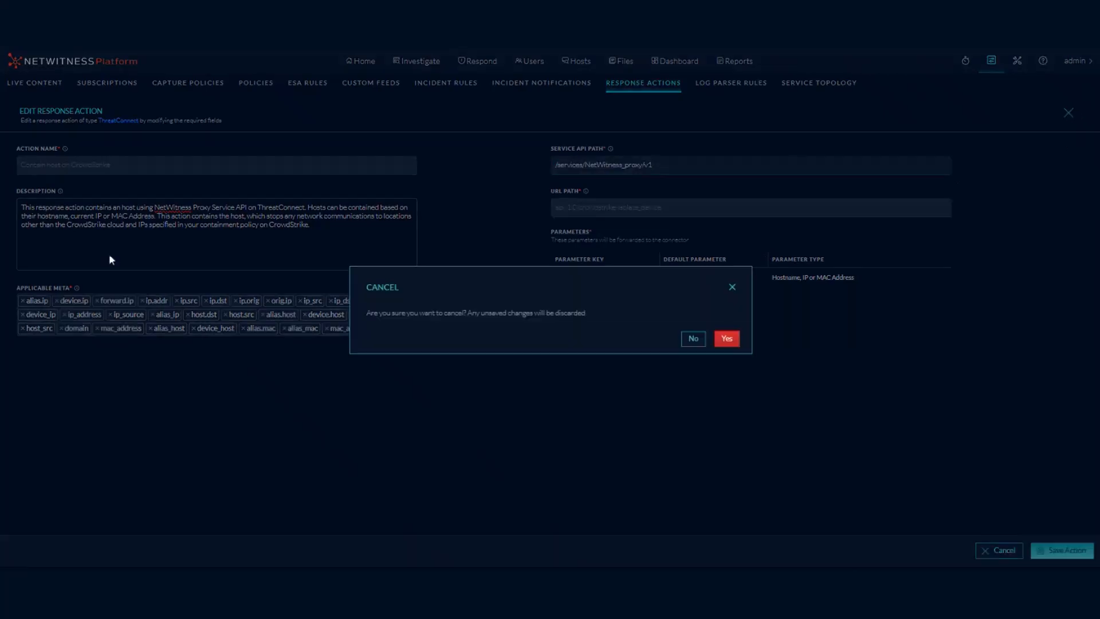
pyautogui.click(726, 338)
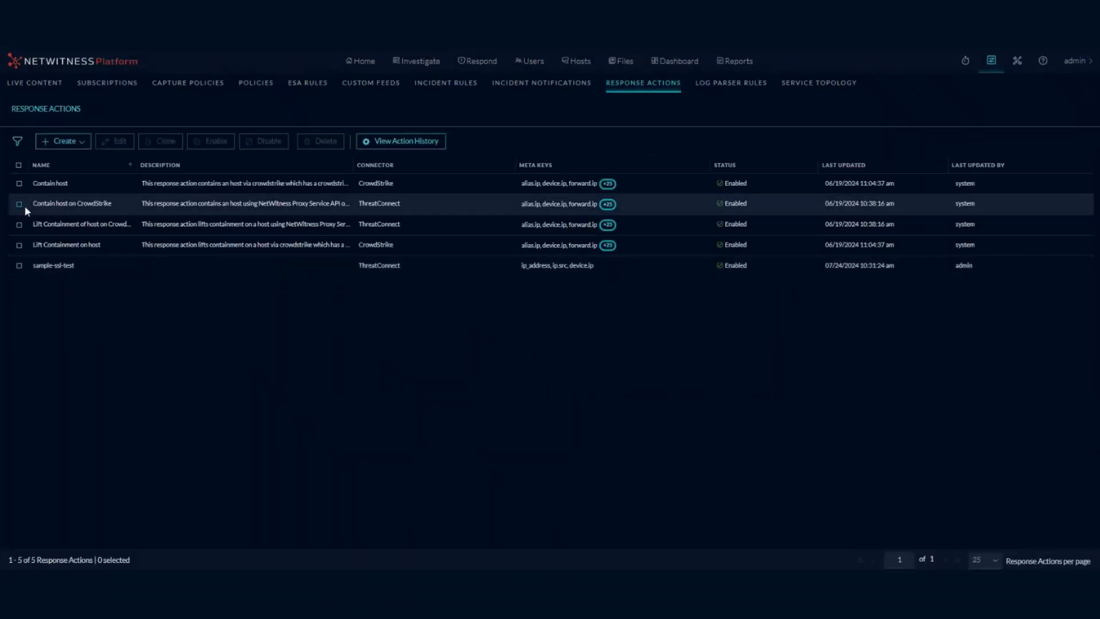
# Open Lift Containment of host on CrowdStrike for editing and review its applicable meta keys.
pyautogui.click(18, 224)
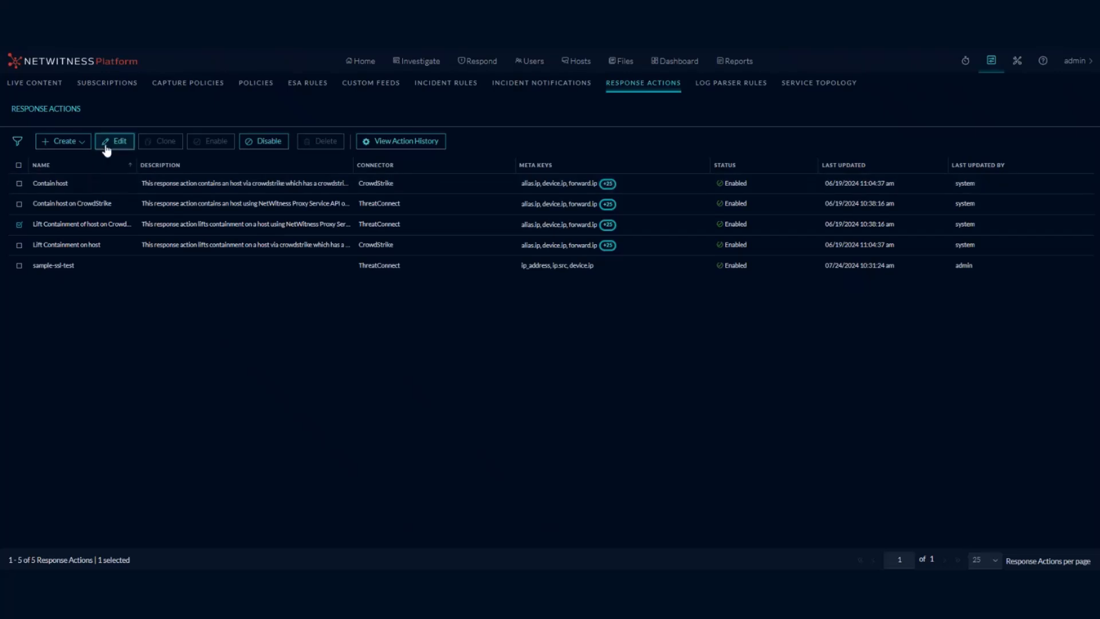
pyautogui.click(105, 143)
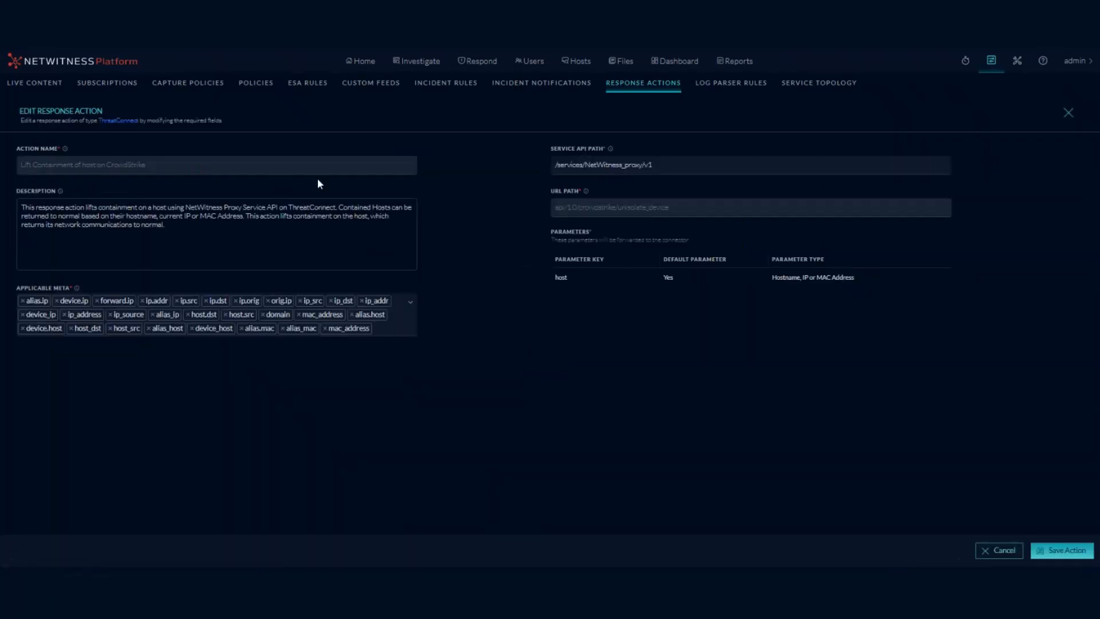
pyautogui.click(384, 331)
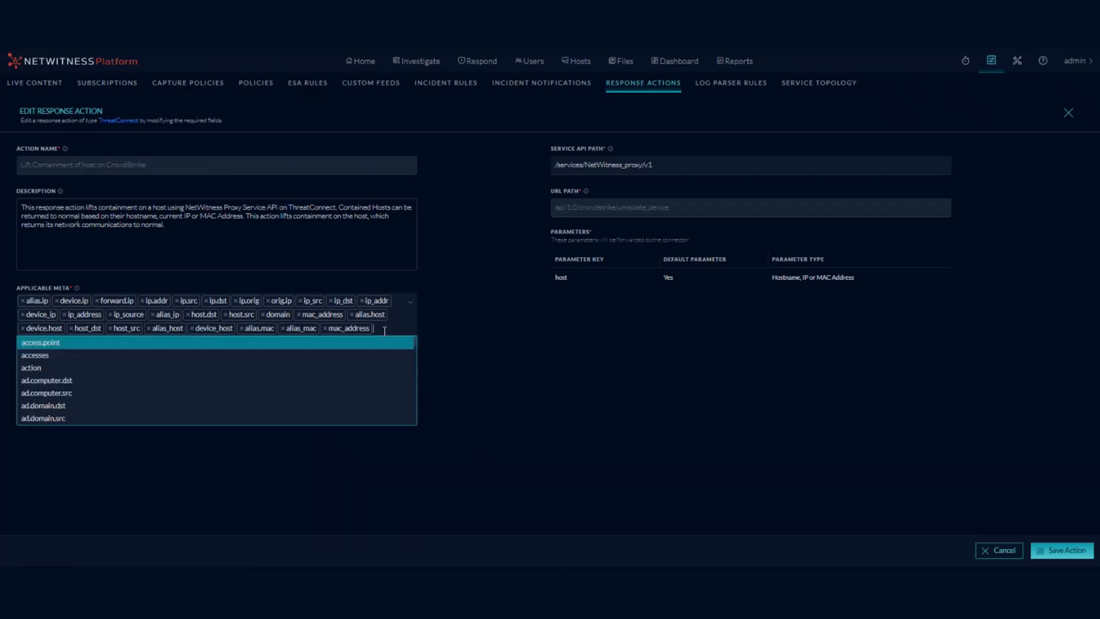
pyautogui.scroll(-2, 363, 376)
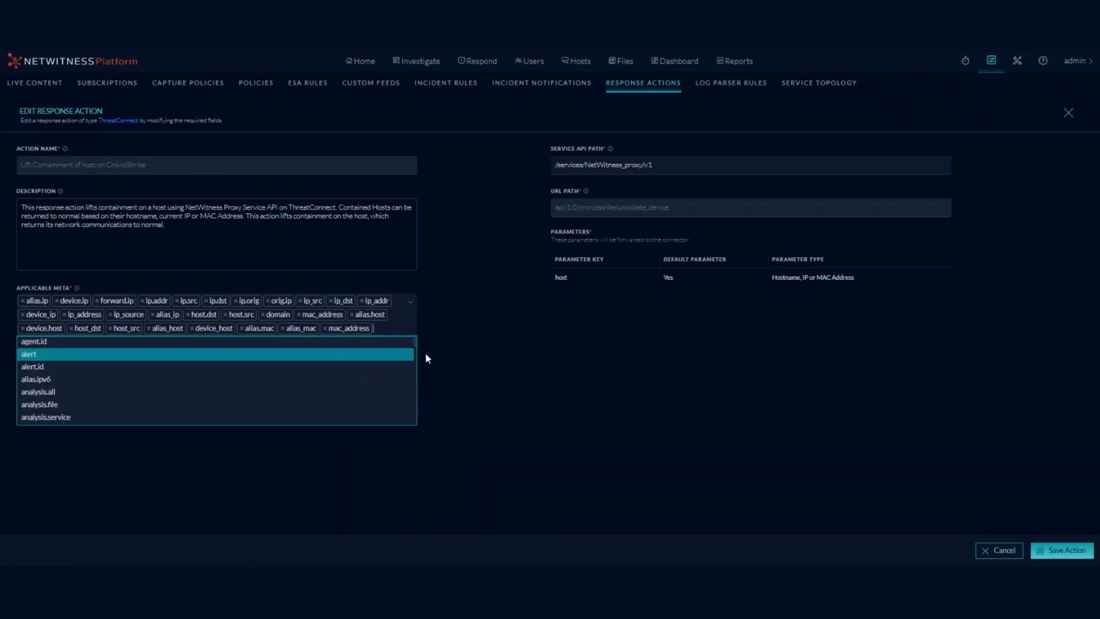
pyautogui.click(447, 322)
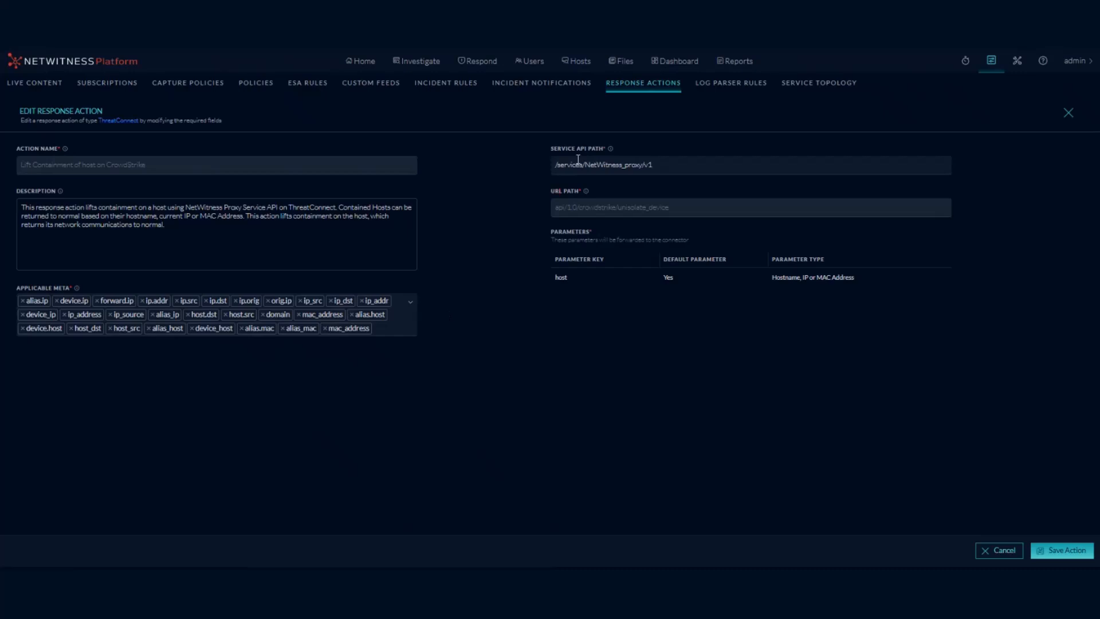
# Check its service API path, discard the edit unchanged, and return to the Home dashboard.
pyautogui.moveTo(654, 166); pyautogui.dragTo(553, 167)
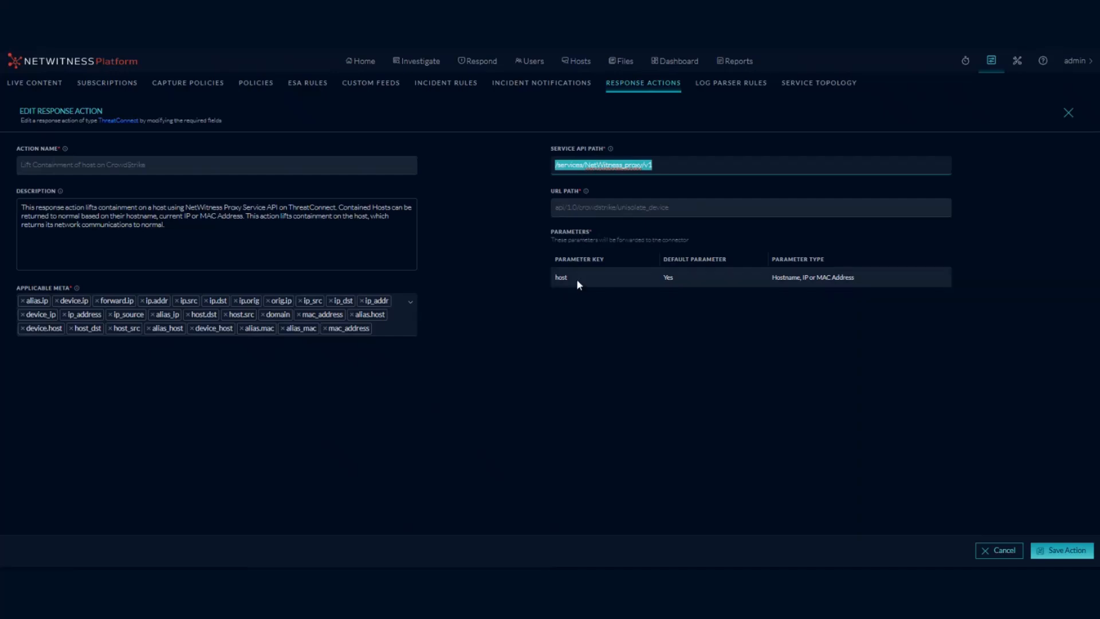
pyautogui.click(580, 278)
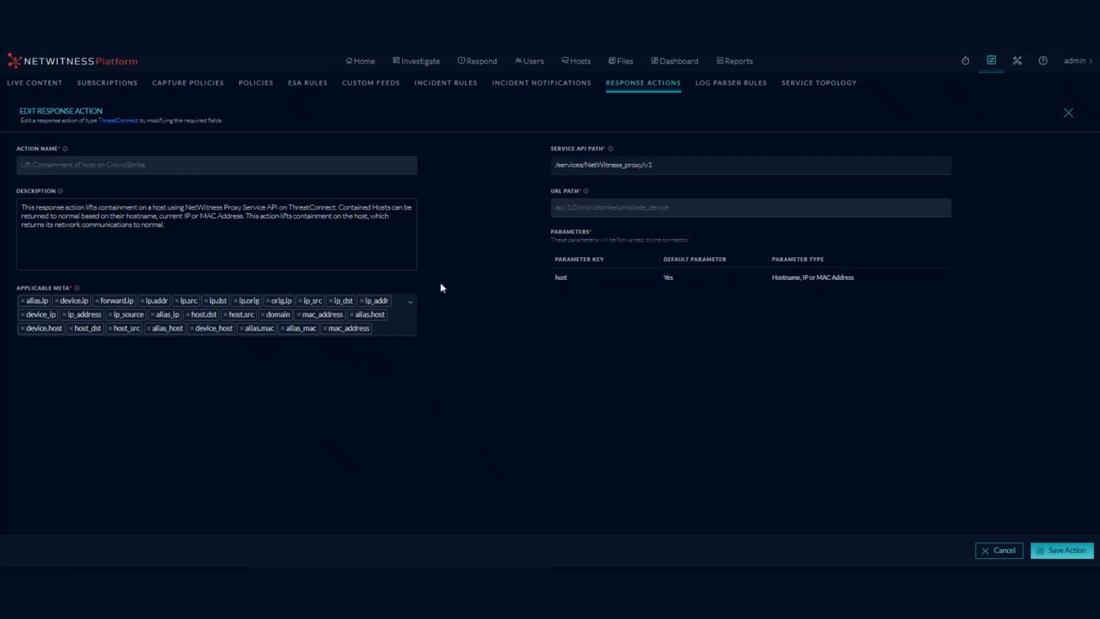
pyautogui.click(1007, 550)
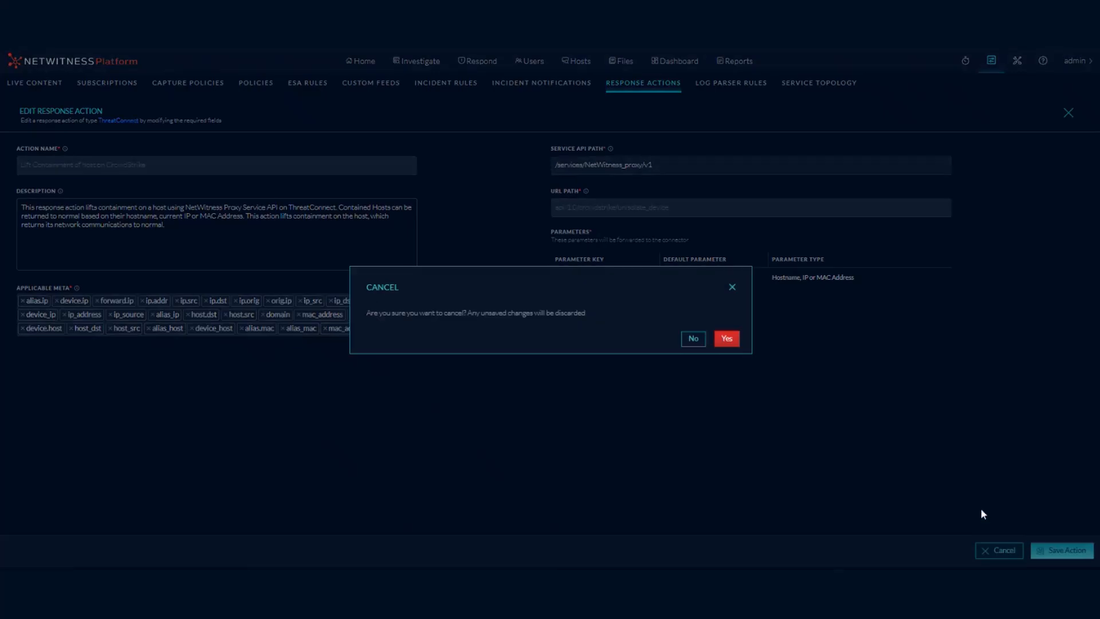
pyautogui.click(726, 339)
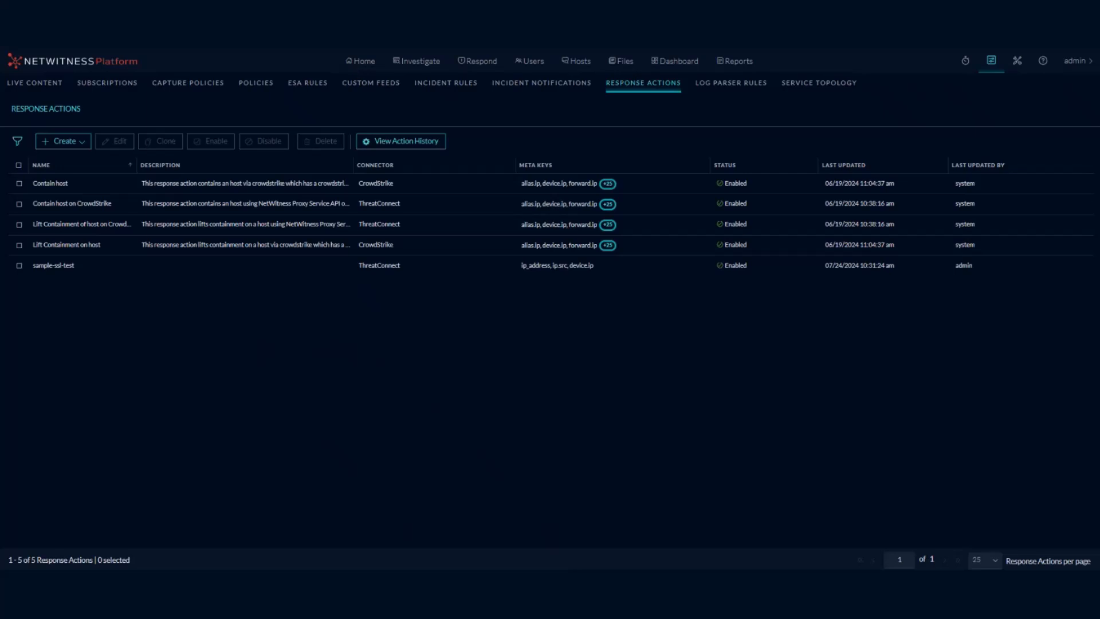
pyautogui.click(359, 61)
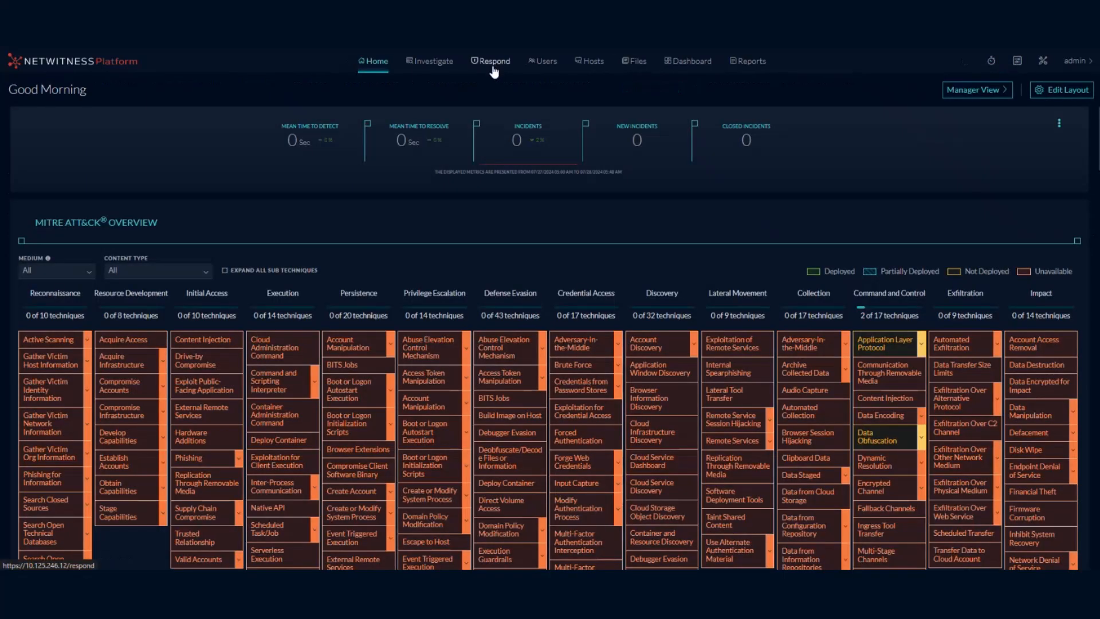
# Open incident INC-17, expand its single event, and show the actions menu for IP 10.118.129.40.
pyautogui.click(491, 68)
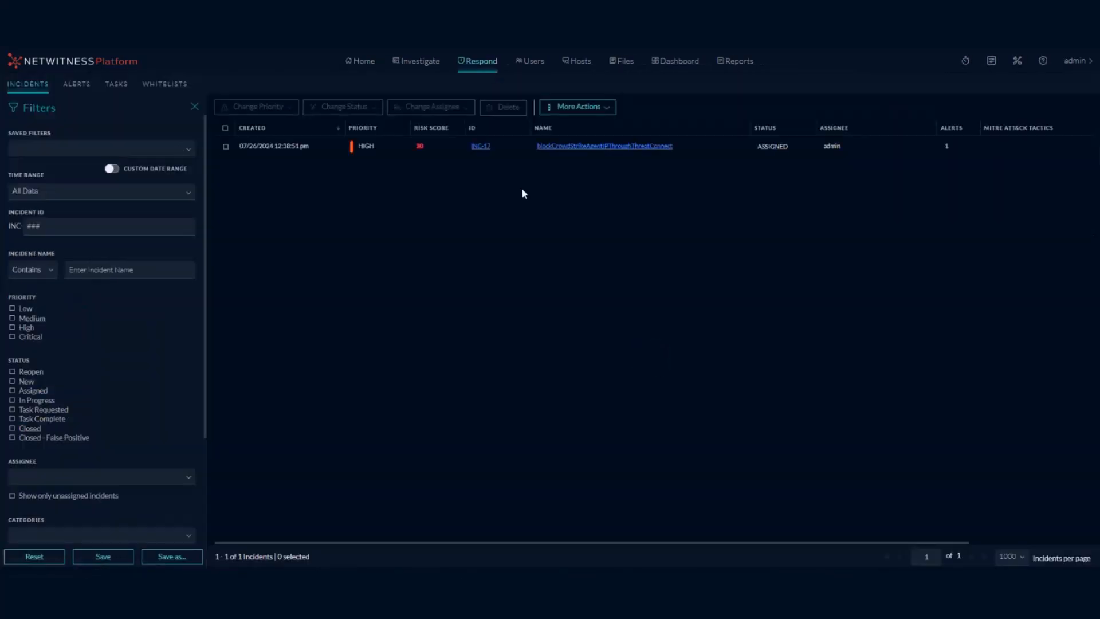
pyautogui.click(484, 147)
pyautogui.click(66, 174)
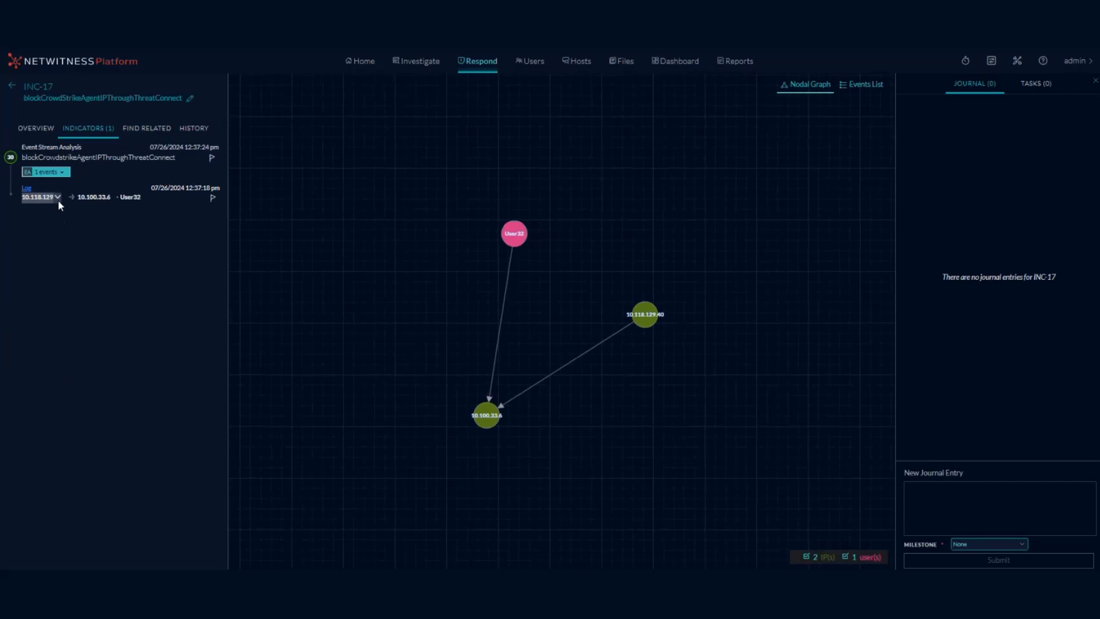
pyautogui.click(57, 196)
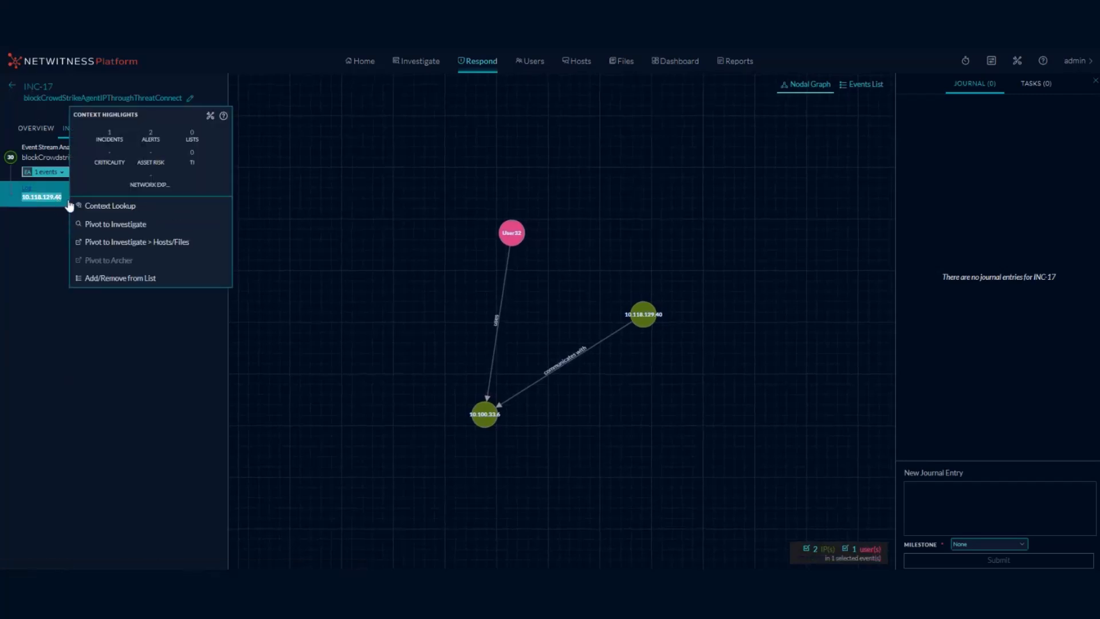
pyautogui.click(147, 220)
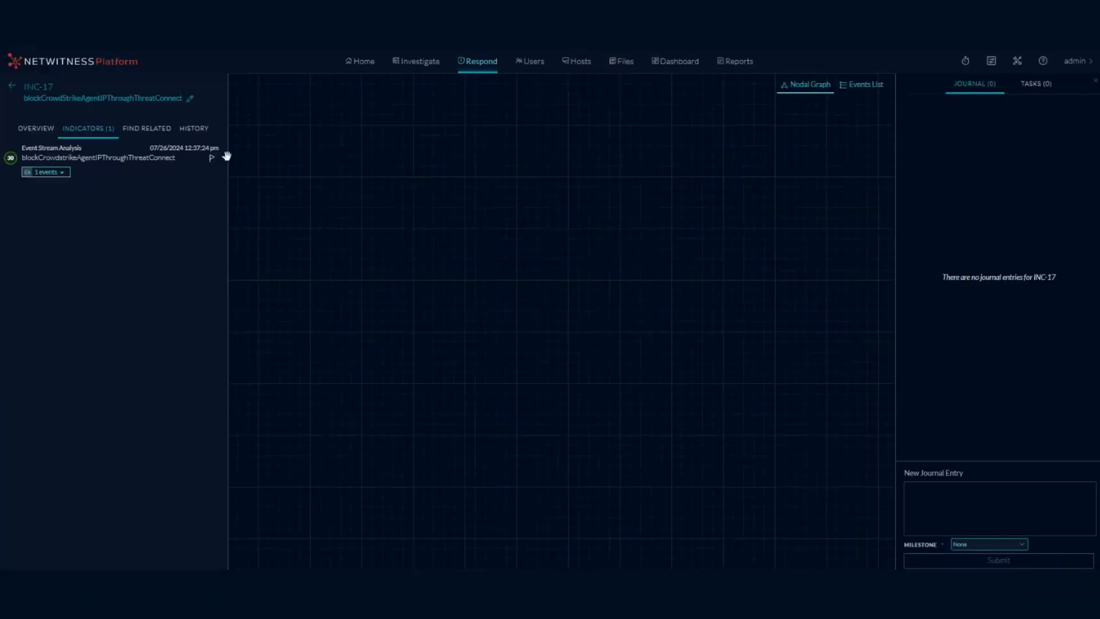
pyautogui.click(69, 174)
pyautogui.click(61, 199)
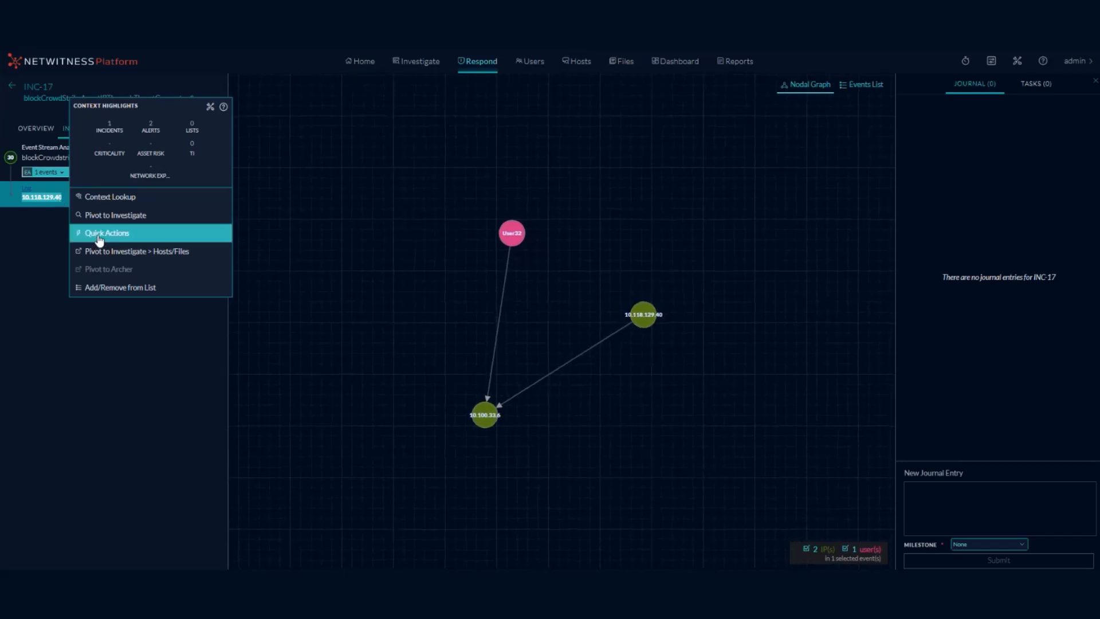
# Run the Contain Host On CrowdStrike quick action on 10.118.129.40 with the comment 'block ip'.
pyautogui.click(107, 233)
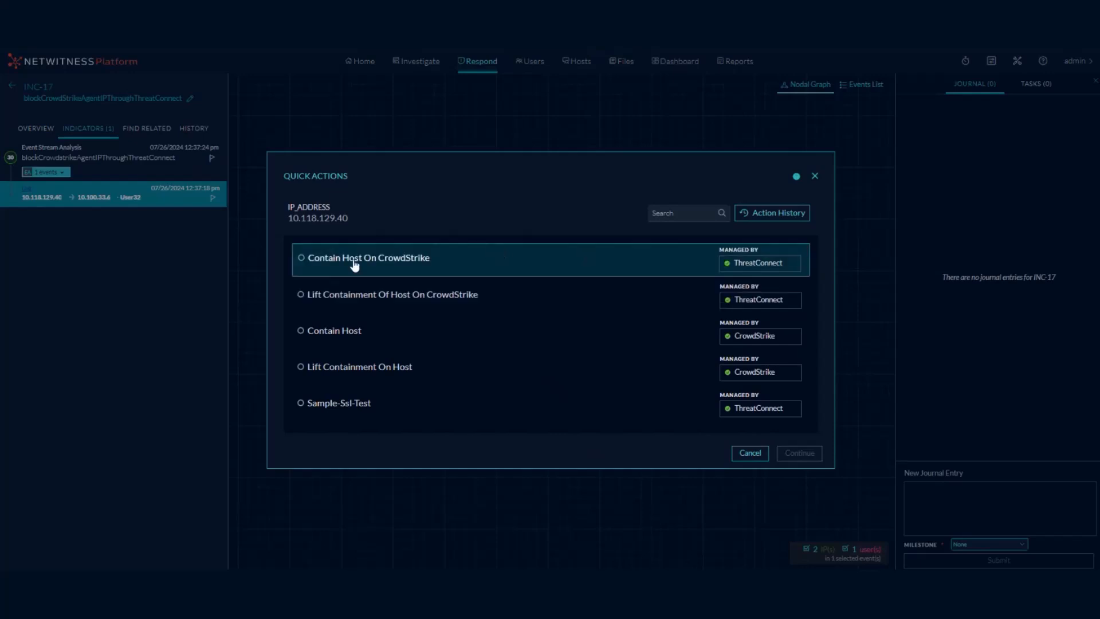
pyautogui.click(424, 267)
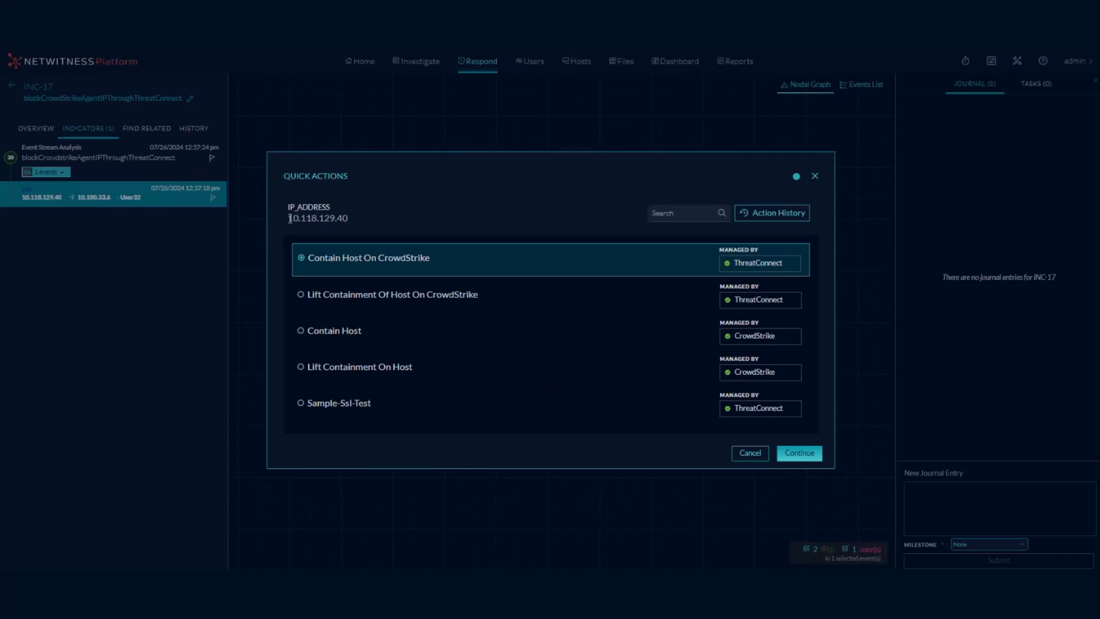
pyautogui.moveTo(289, 218); pyautogui.dragTo(354, 218)
pyautogui.click(799, 454)
pyautogui.click(437, 325)
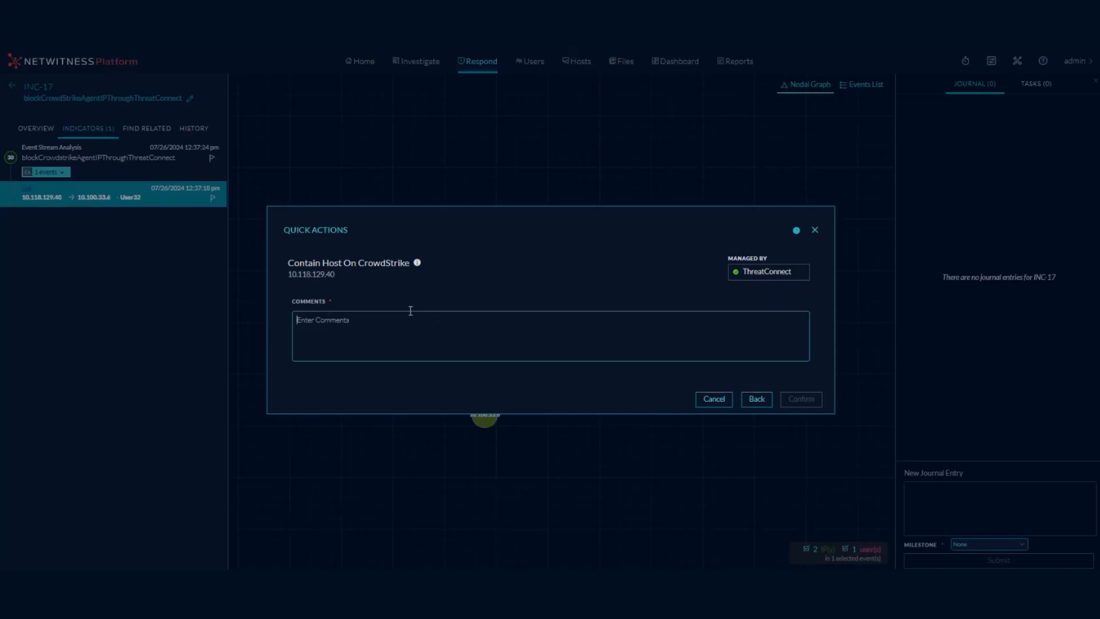
pyautogui.write('con')
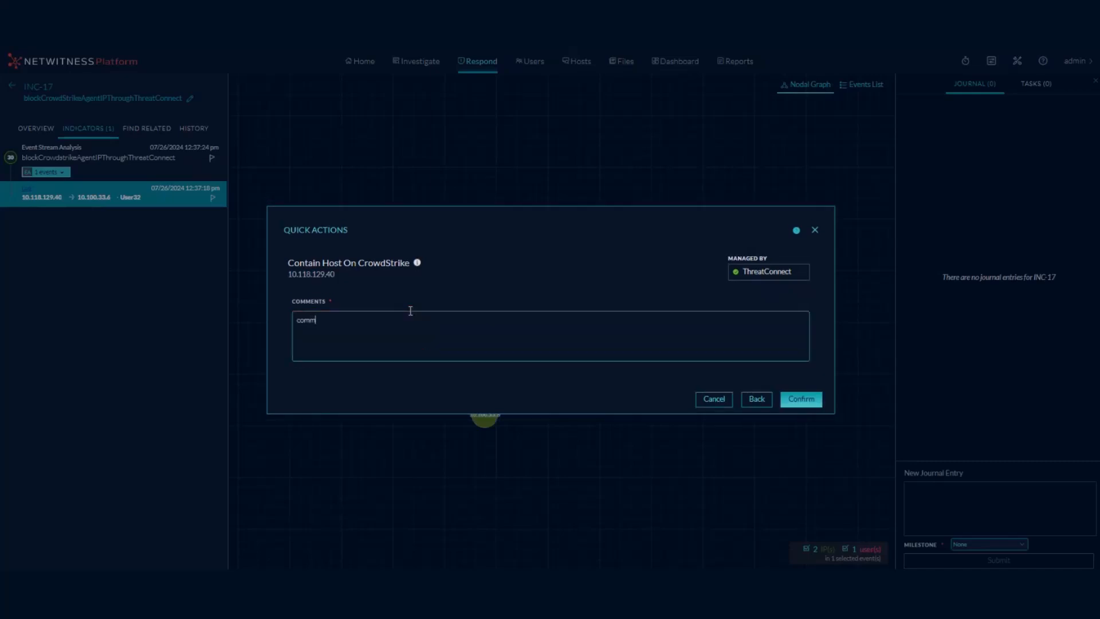
pyautogui.press('BackSpace')
pyautogui.press('BackSpace')
pyautogui.press('BackSpace')
pyautogui.write('block ip')
pyautogui.click(792, 399)
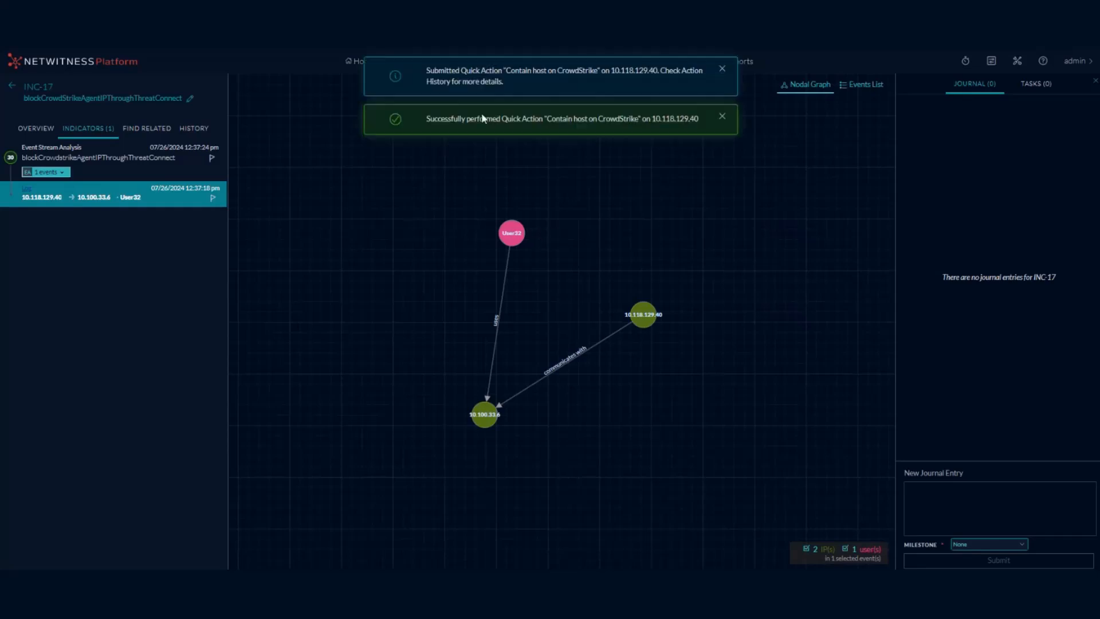
# Inspect the latest Contain host on CrowdStrike run for 10.118.129.40 in Response Actions History.
pyautogui.moveTo(45, 201)
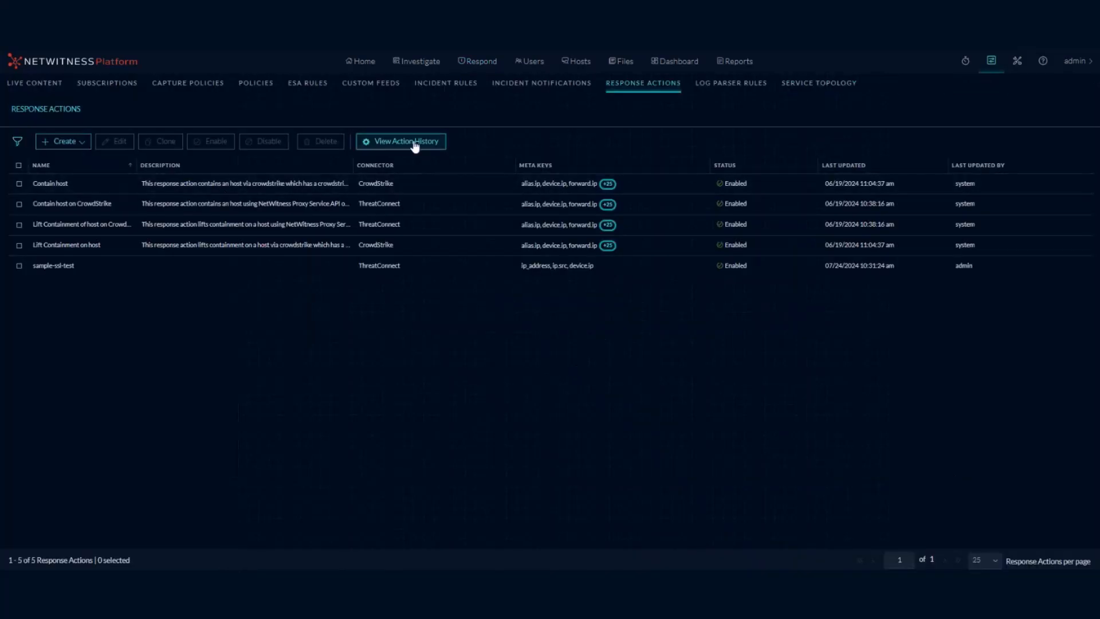
pyautogui.click(406, 143)
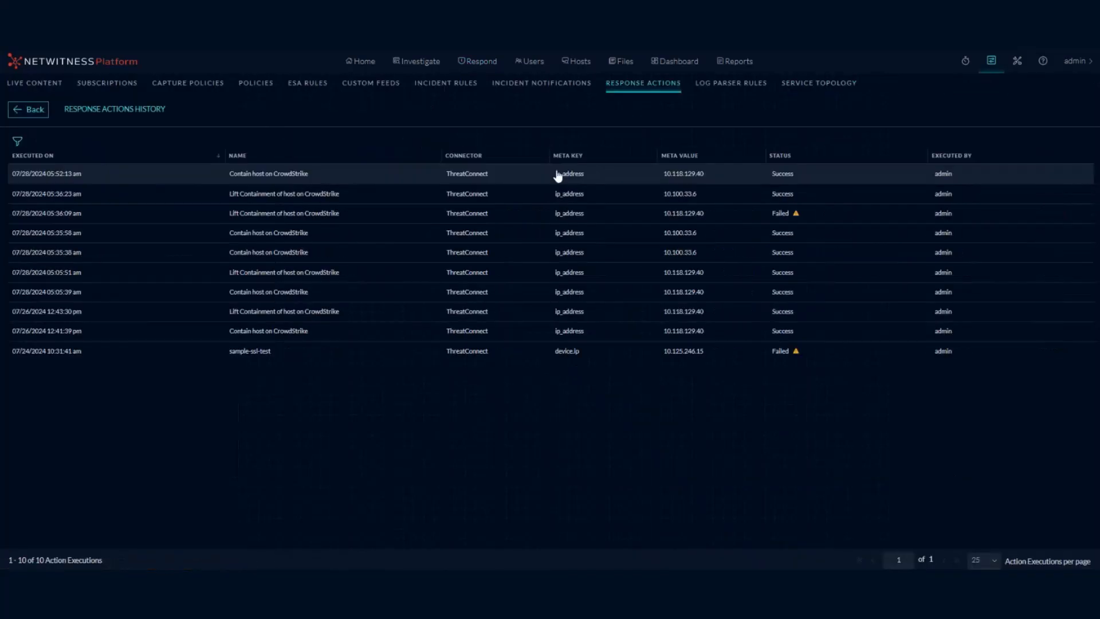
pyautogui.click(738, 175)
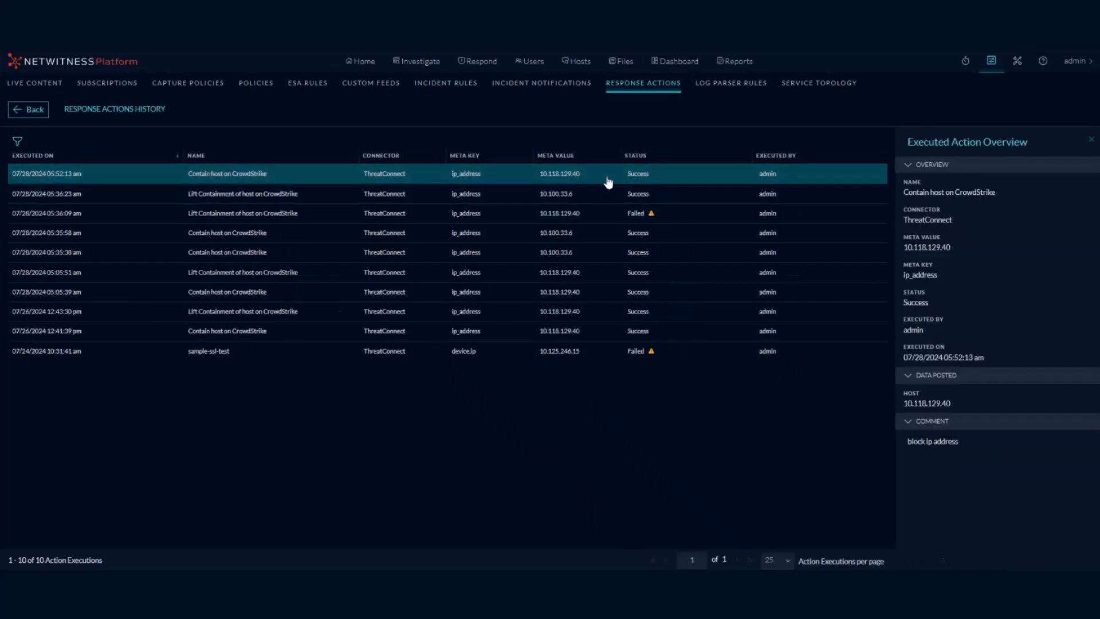
pyautogui.moveTo(584, 174); pyautogui.dragTo(536, 176)
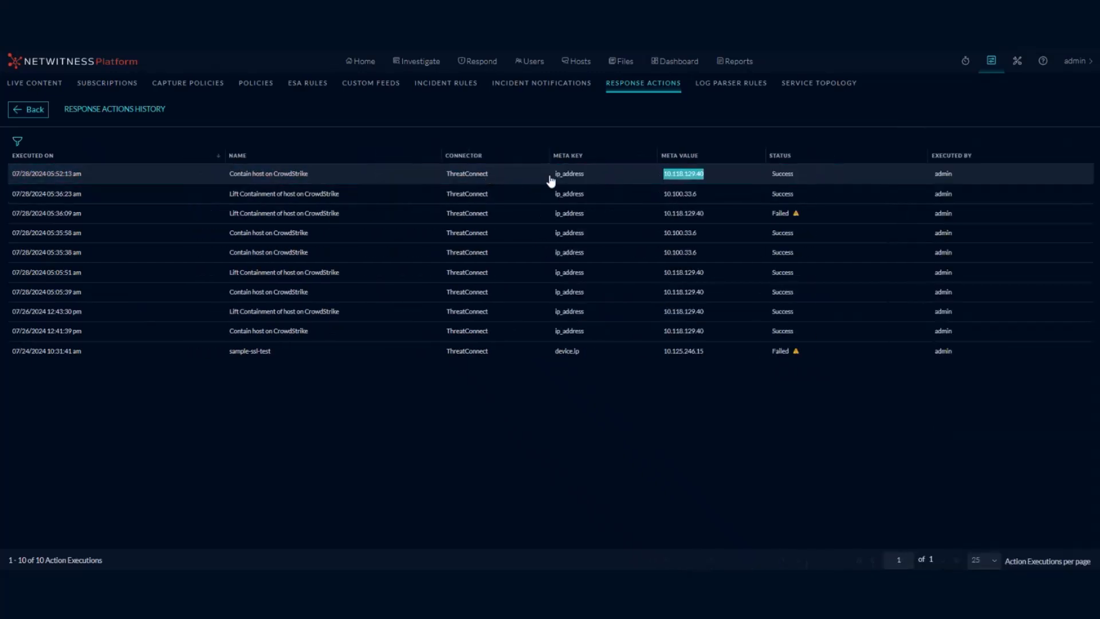
pyautogui.click(526, 174)
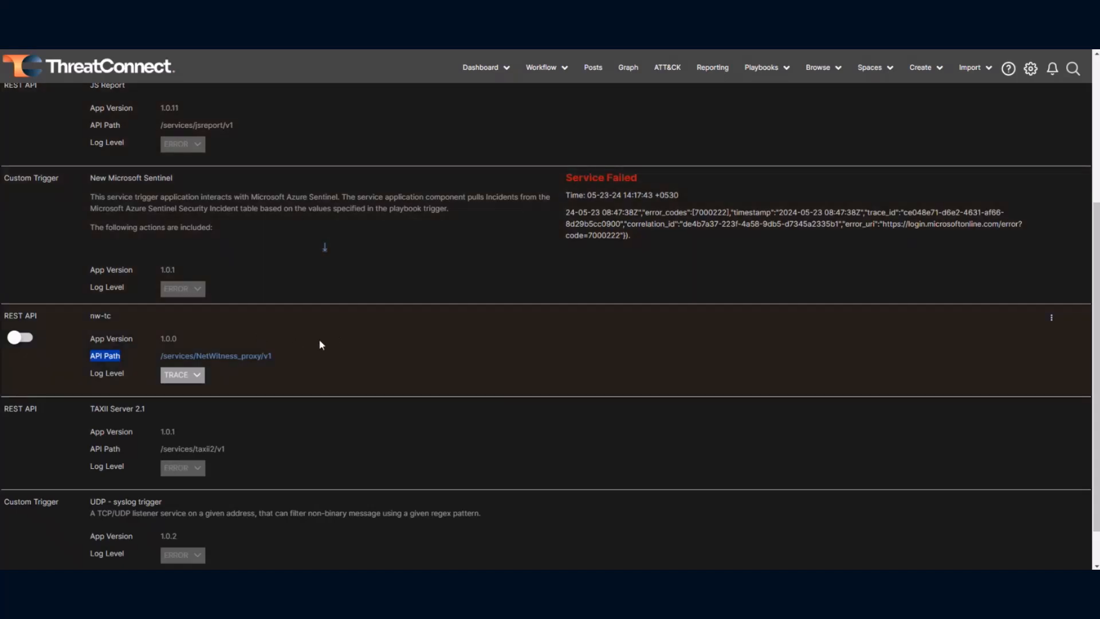
# Open the nw-tc proxy request log and check the newest crowdstrike-contain request.
pyautogui.click(249, 356)
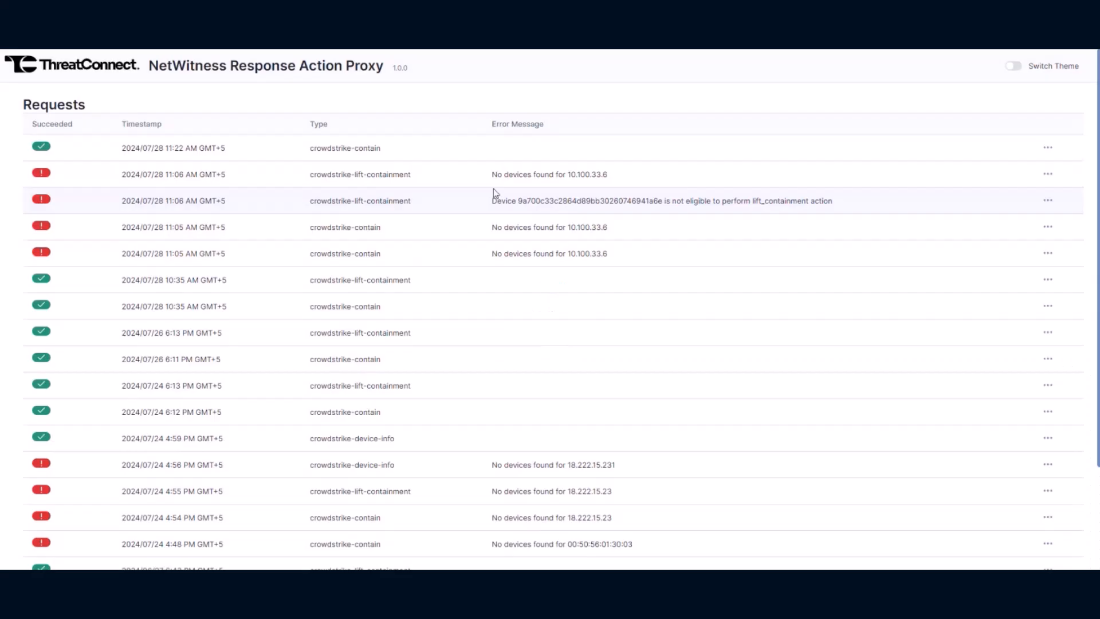
pyautogui.moveTo(413, 148); pyautogui.dragTo(312, 146)
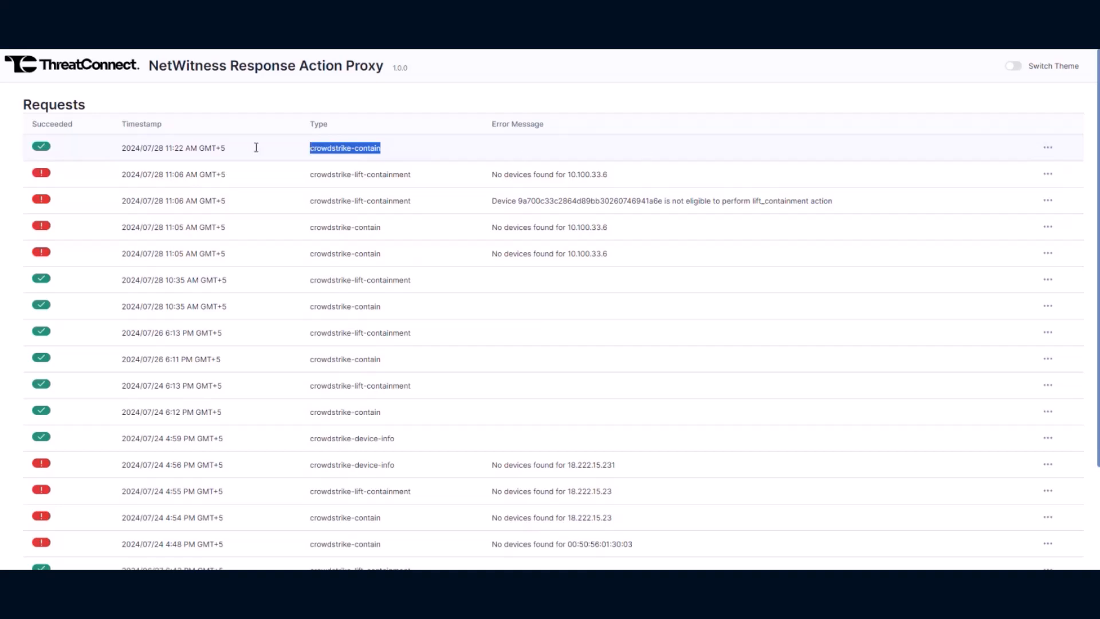
pyautogui.click(59, 150)
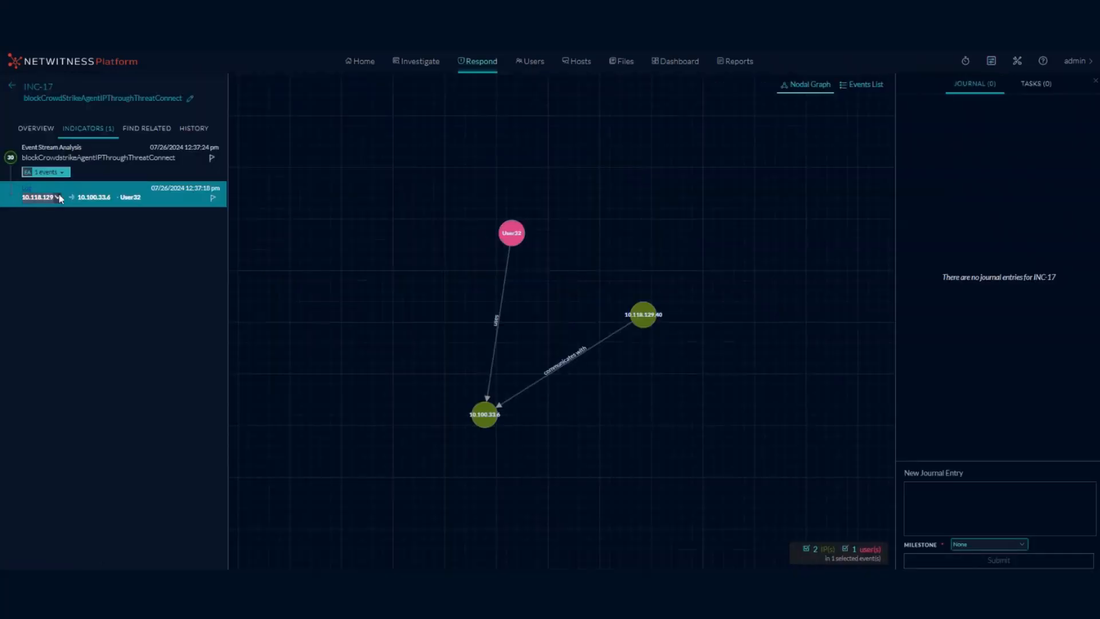
# Run Lift Containment Of Host On CrowdStrike on 10.118.129.40 in INC-17 with comment 'unblocking ip addreess'.
pyautogui.moveTo(58, 194)
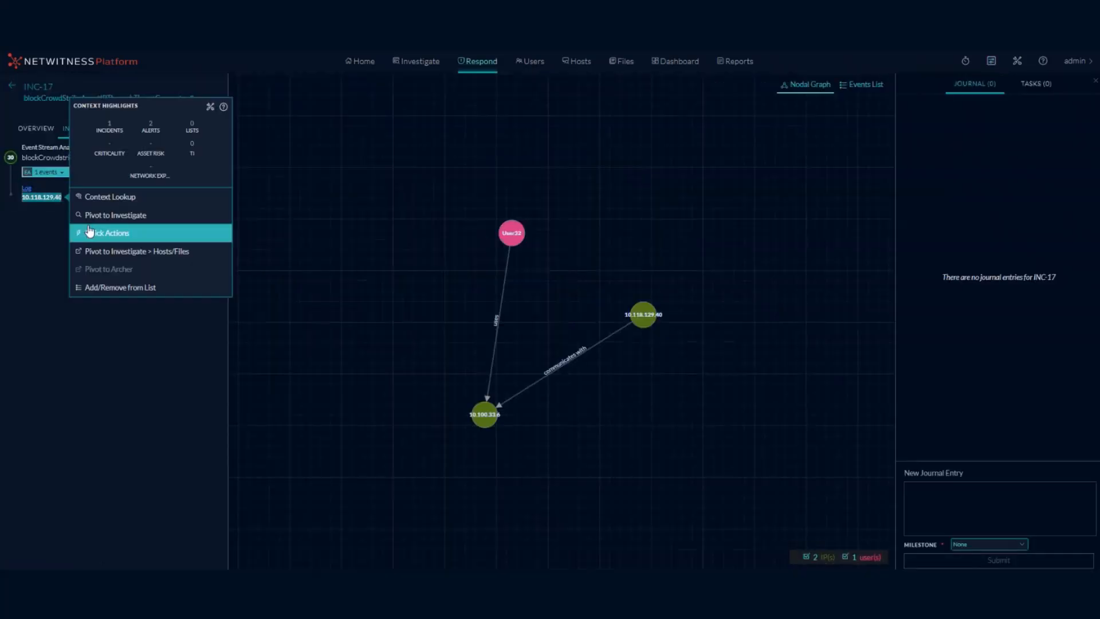
pyautogui.click(126, 235)
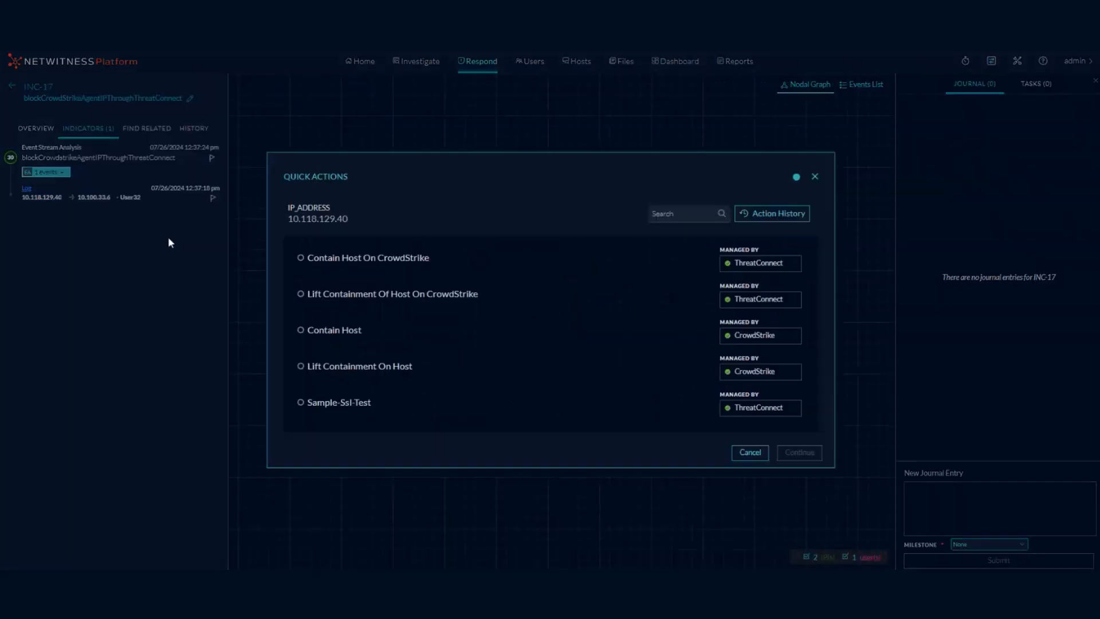
pyautogui.click(492, 288)
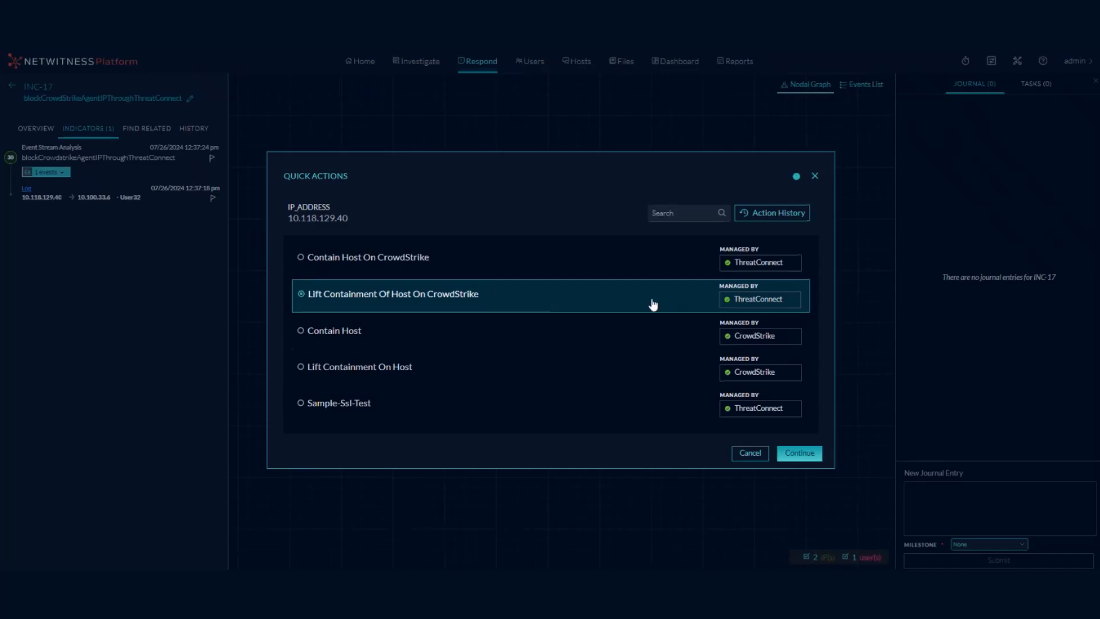
pyautogui.click(799, 453)
pyautogui.click(409, 334)
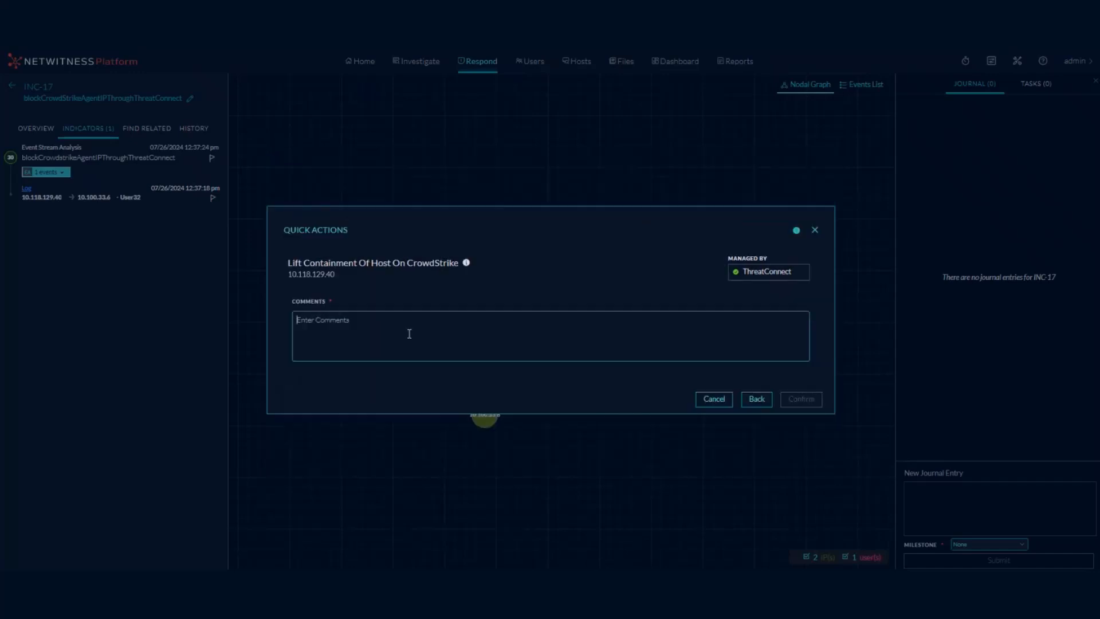
pyautogui.write('unblo')
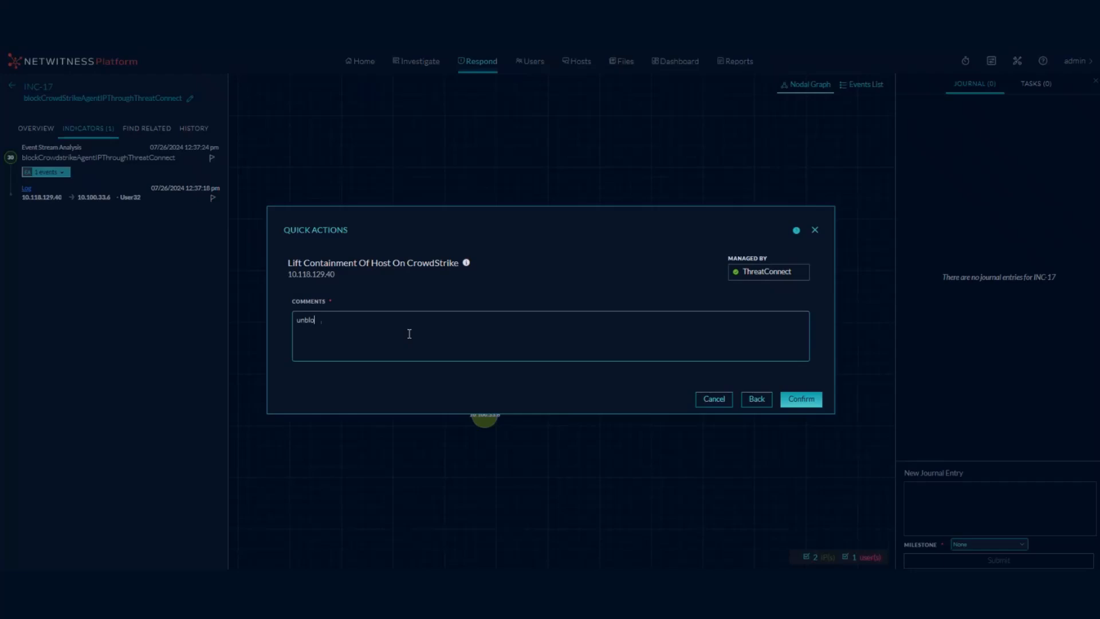
pyautogui.write('cking ip addr')
pyautogui.write('ee')
pyautogui.write('ss')
pyautogui.click(786, 399)
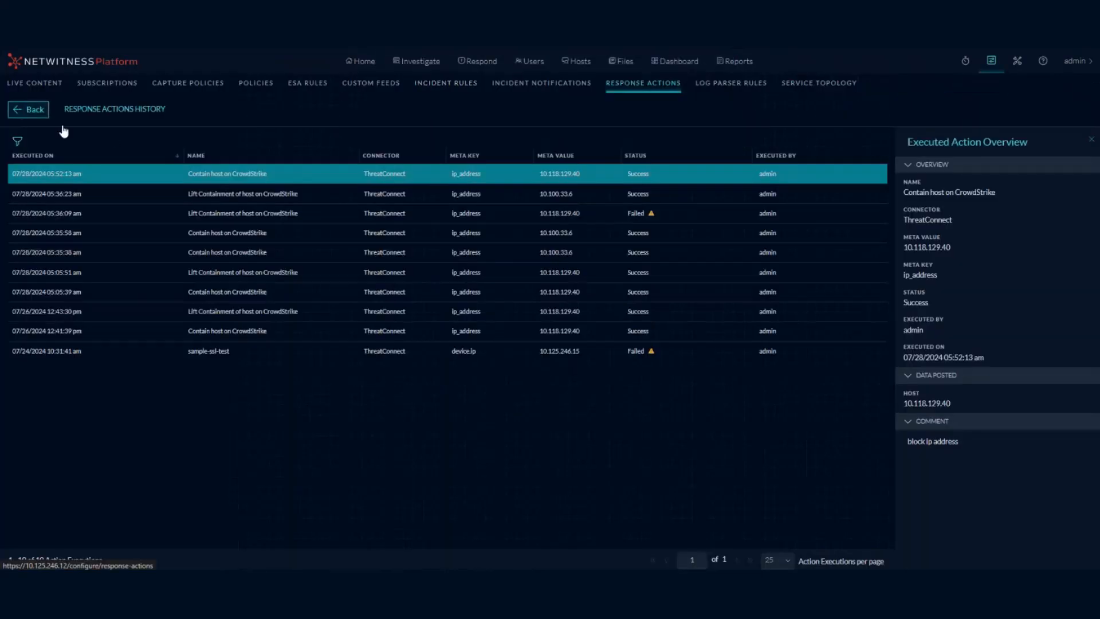
# Open the action history and view the newest 05:53:20 Lift Containment execution for 10.118.129.40.
pyautogui.click(29, 109)
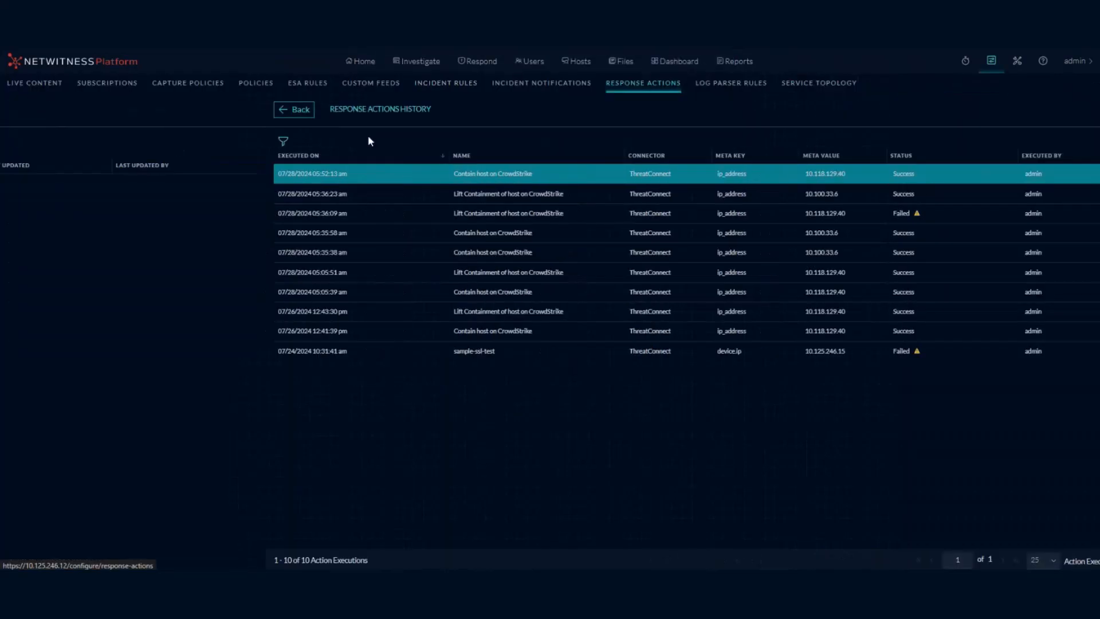
pyautogui.click(418, 148)
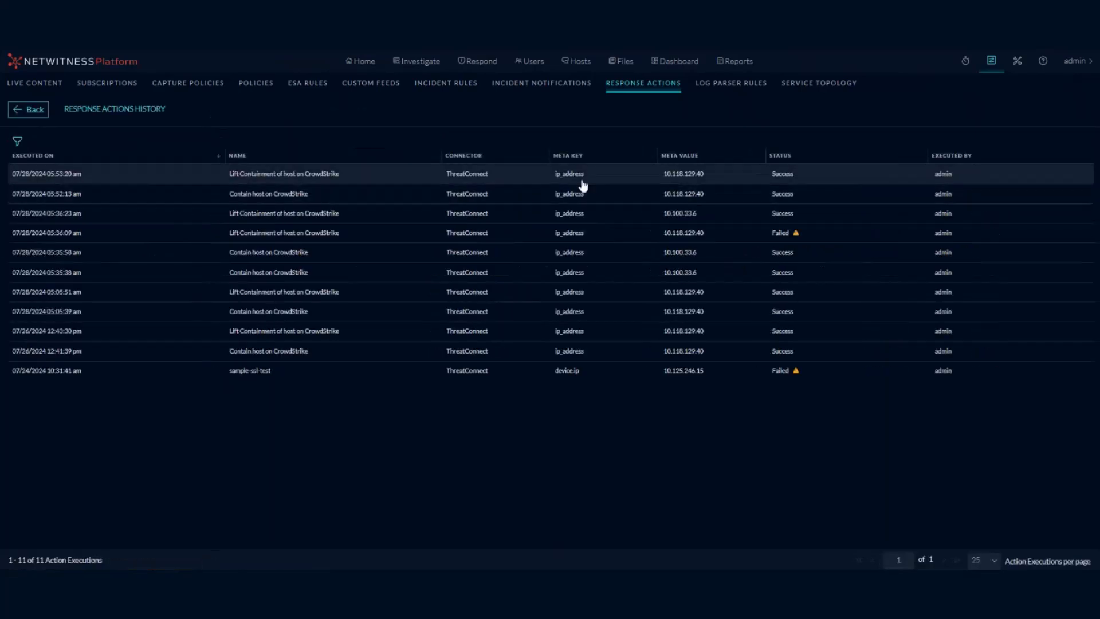
pyautogui.click(517, 181)
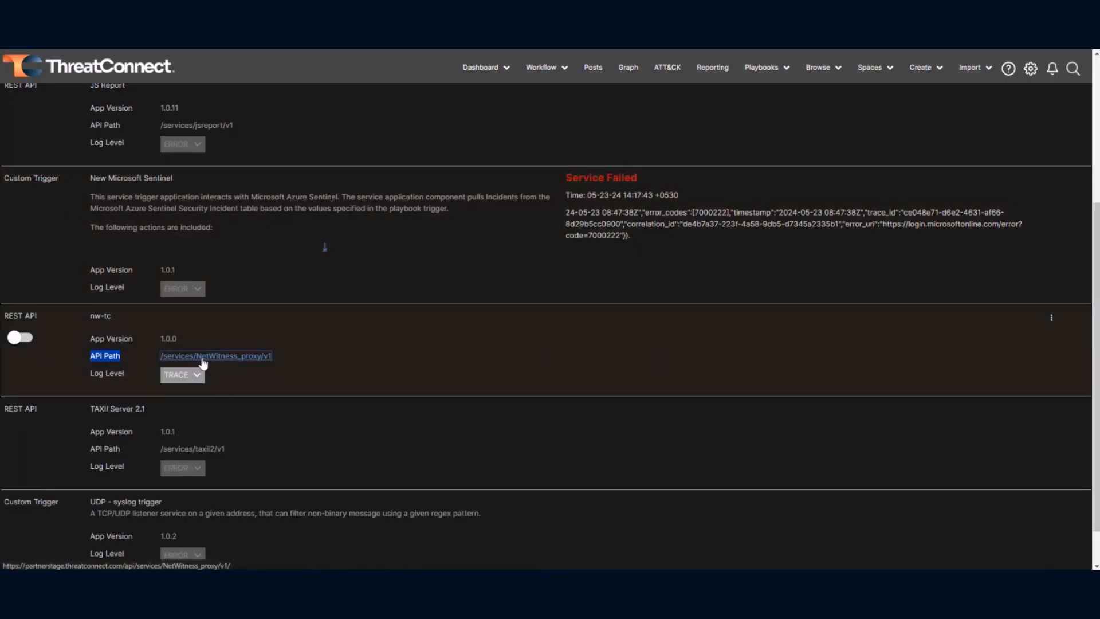
# Open the NetWitness_proxy request log and highlight the newest request's lift containment type.
pyautogui.click(207, 360)
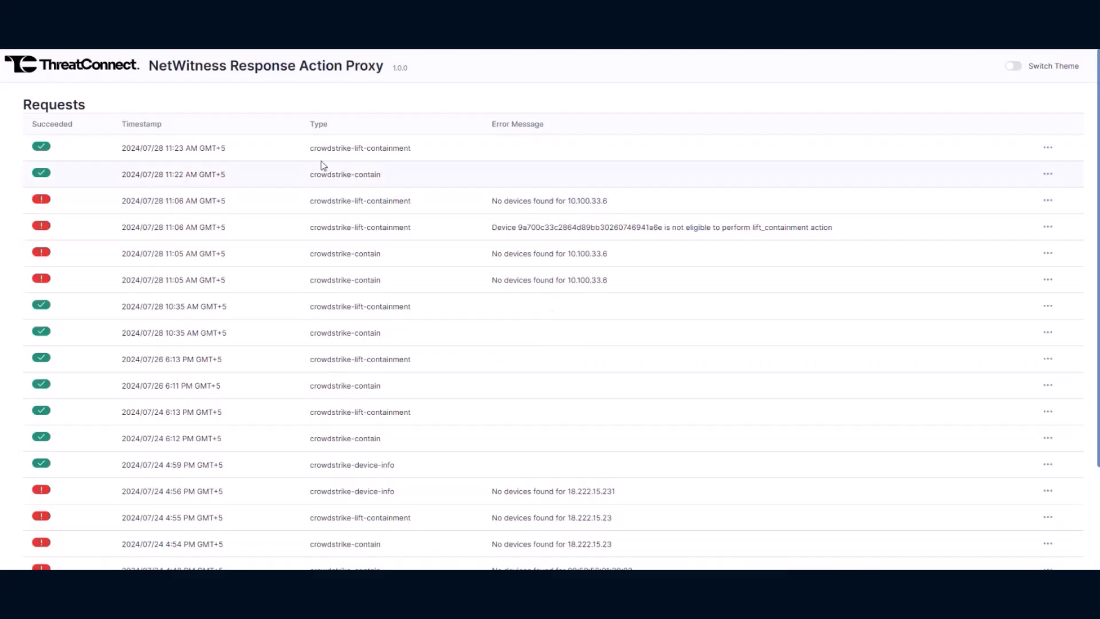
pyautogui.moveTo(309, 148); pyautogui.dragTo(409, 148)
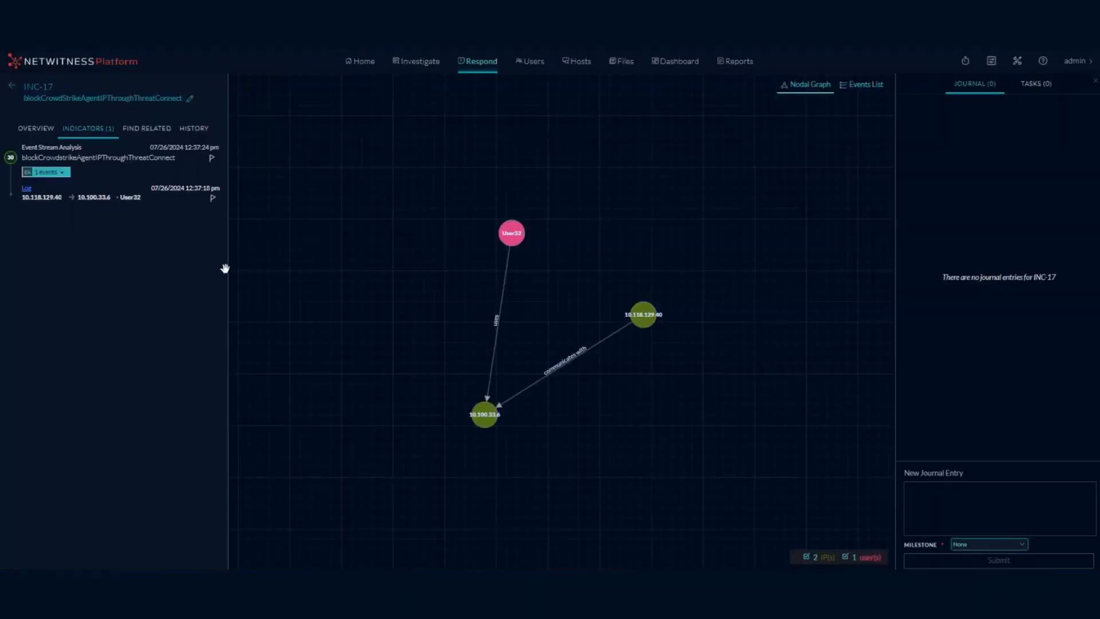
# Run Contain Host On CrowdStrike on 10.100.33.6 with comment 'block non crowdstrike ip'.
pyautogui.click(107, 199)
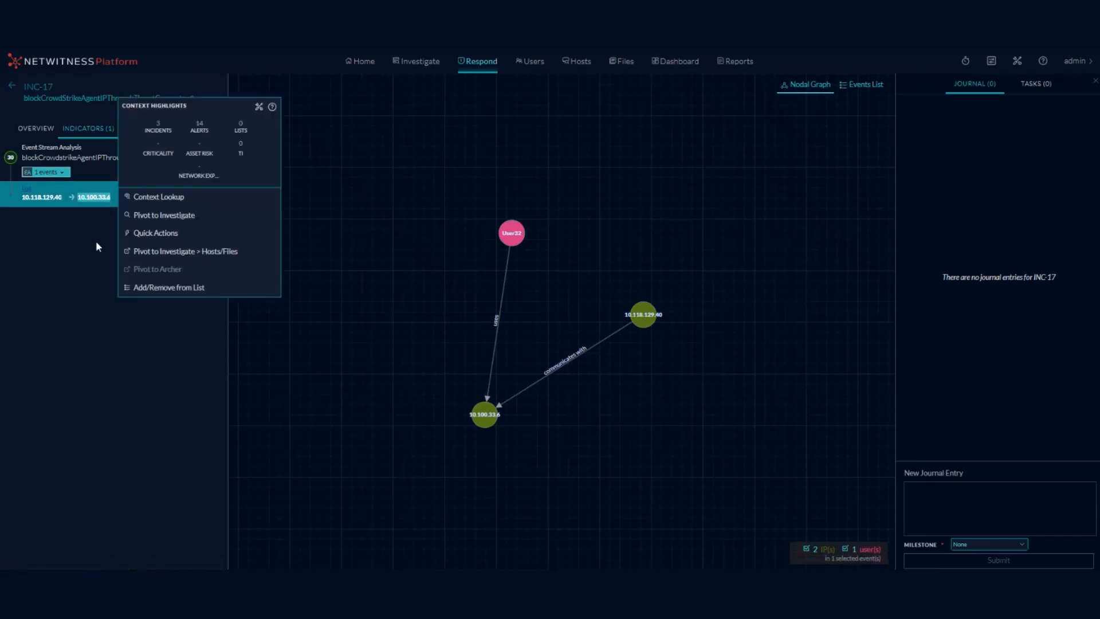
pyautogui.click(128, 233)
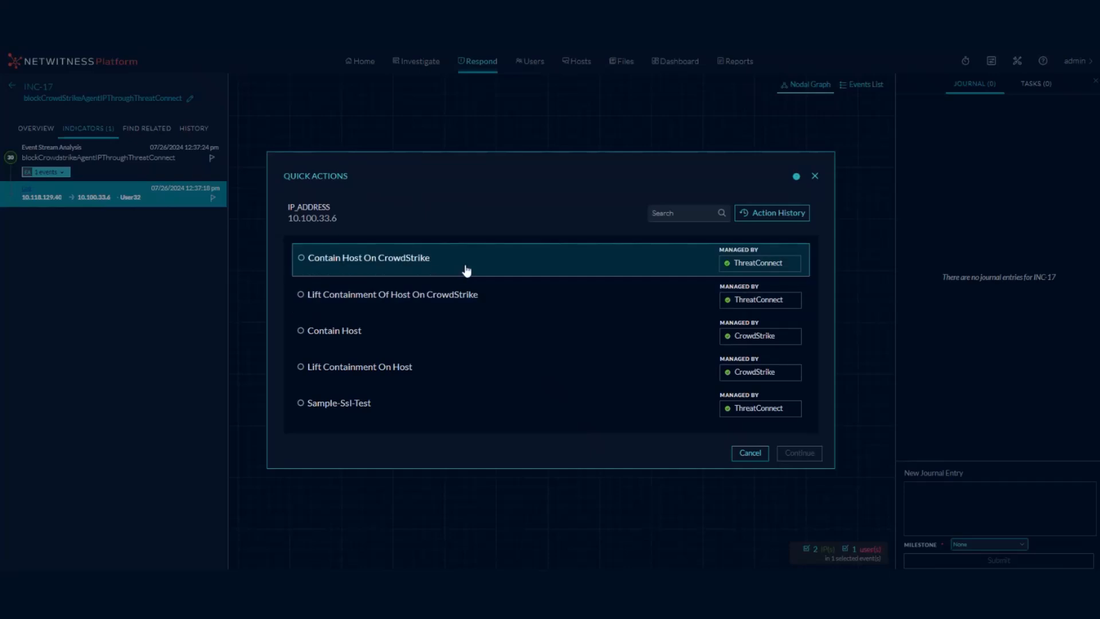
pyautogui.click(464, 270)
pyautogui.click(821, 452)
pyautogui.click(508, 337)
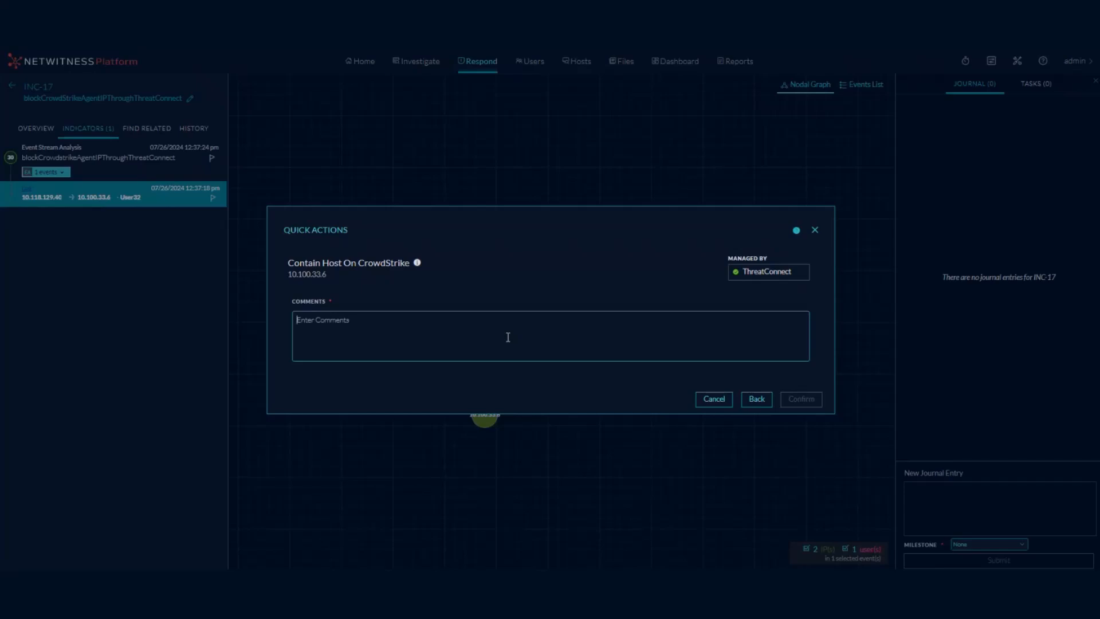
pyautogui.write('b')
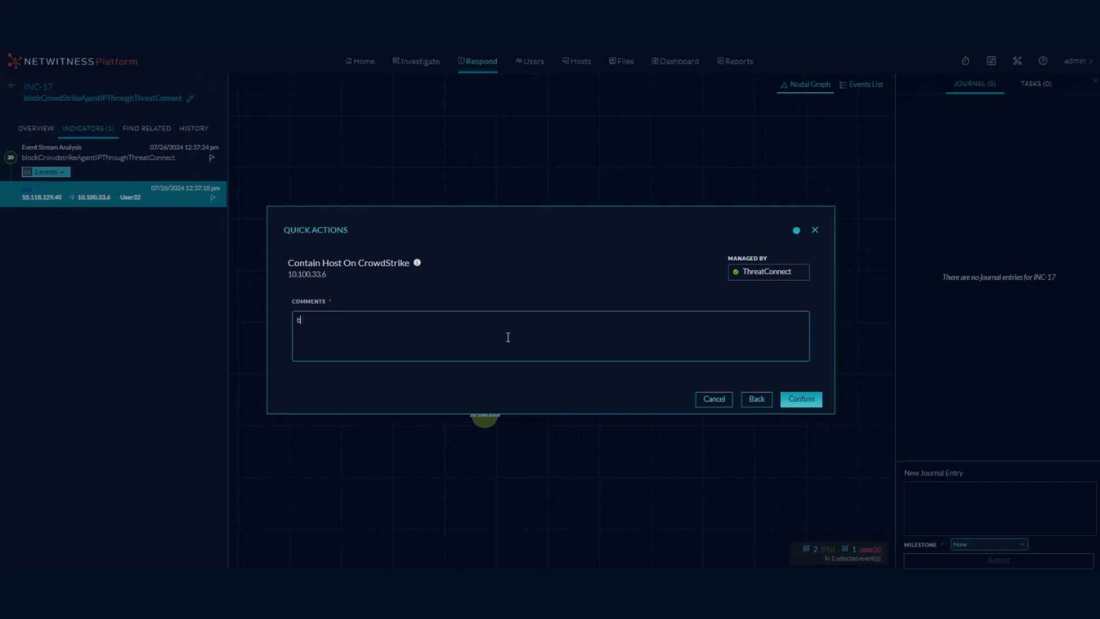
pyautogui.write('lock non crowdstrike ip')
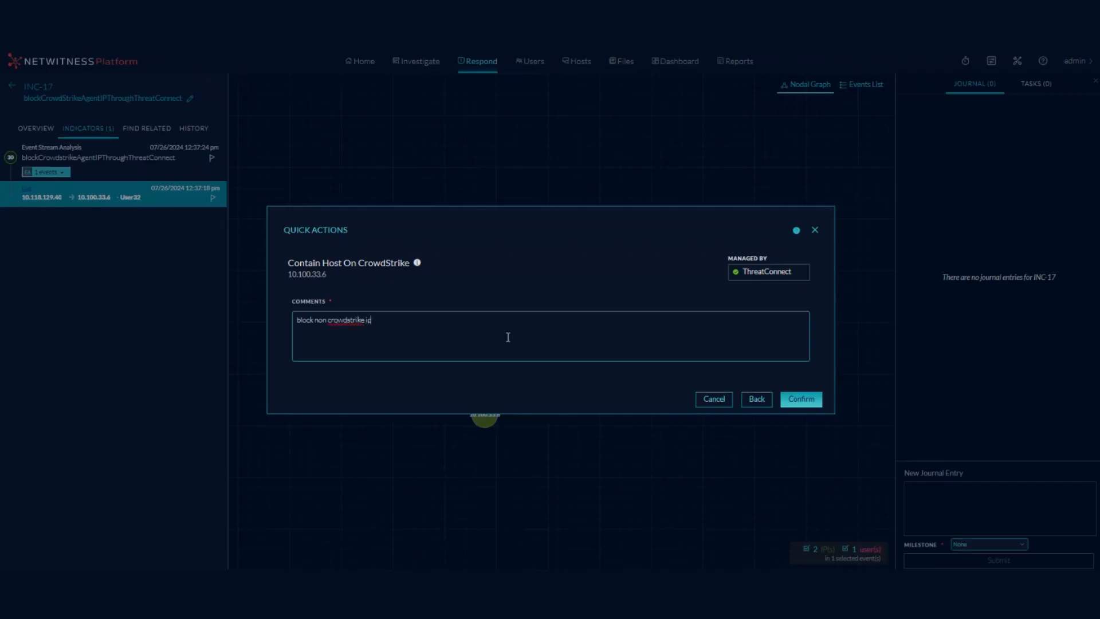
pyautogui.click(810, 399)
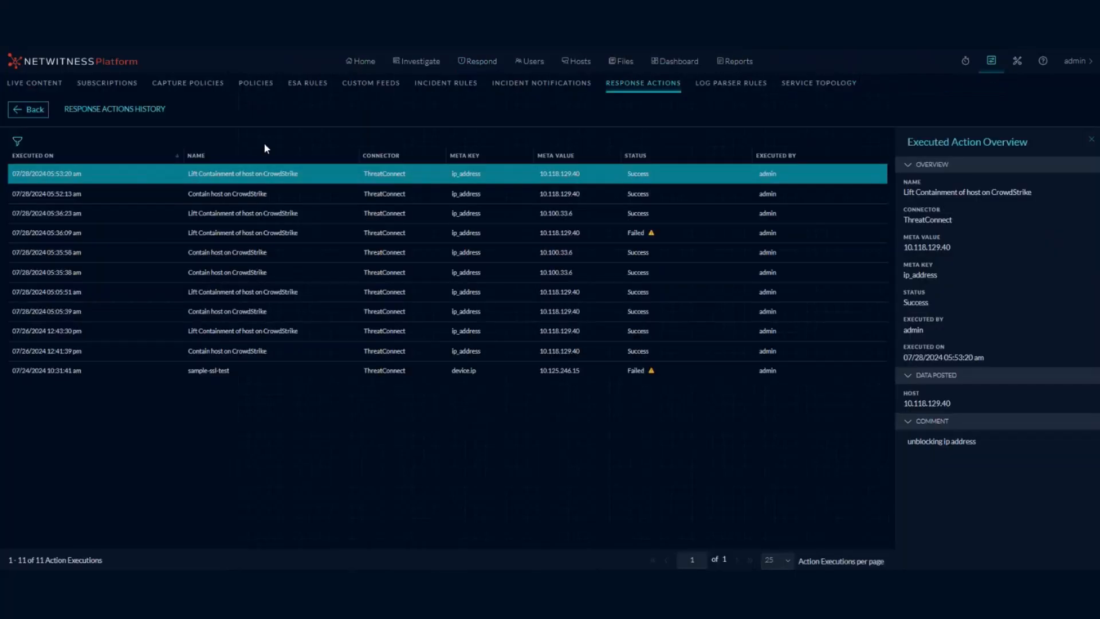
# Open the action history and view the newest 05:54:33 Contain host execution for 10.100.33.6.
pyautogui.click(31, 109)
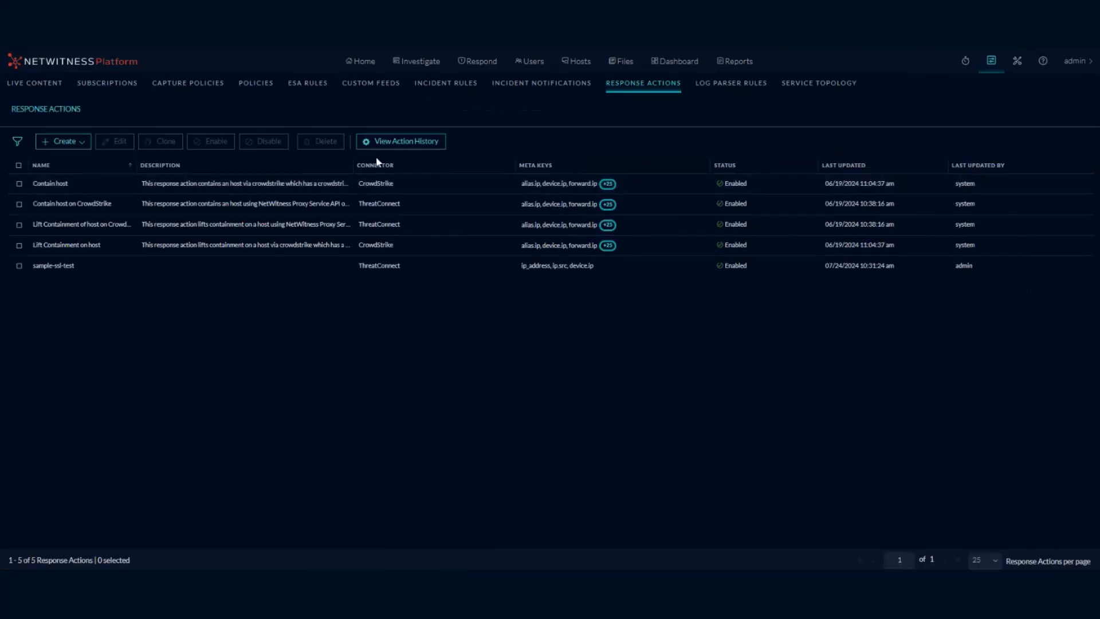
pyautogui.click(384, 142)
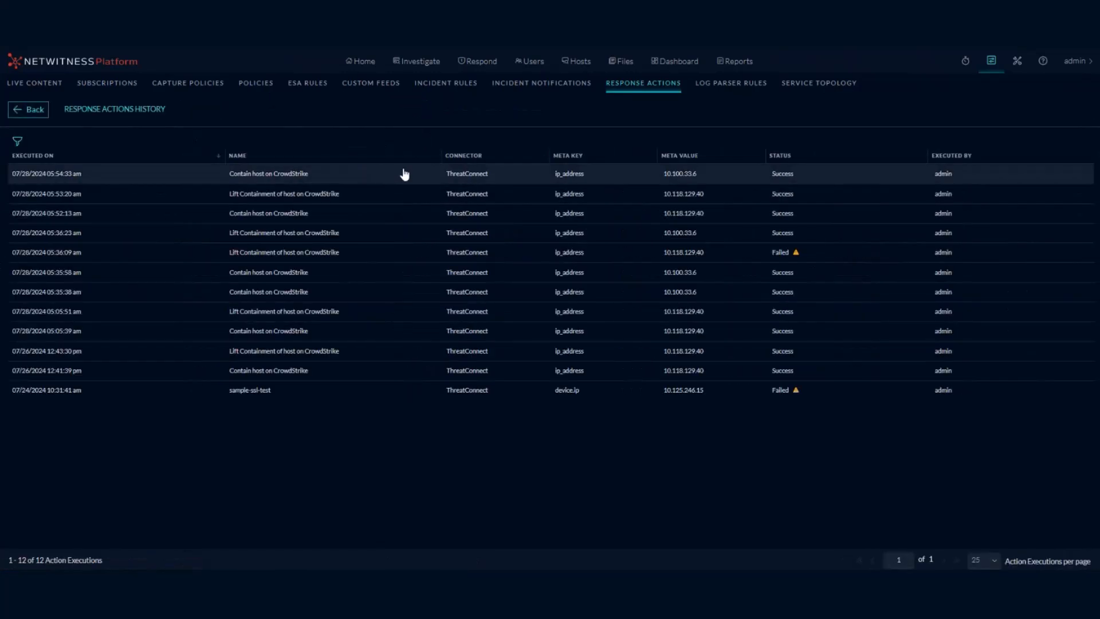
pyautogui.click(404, 174)
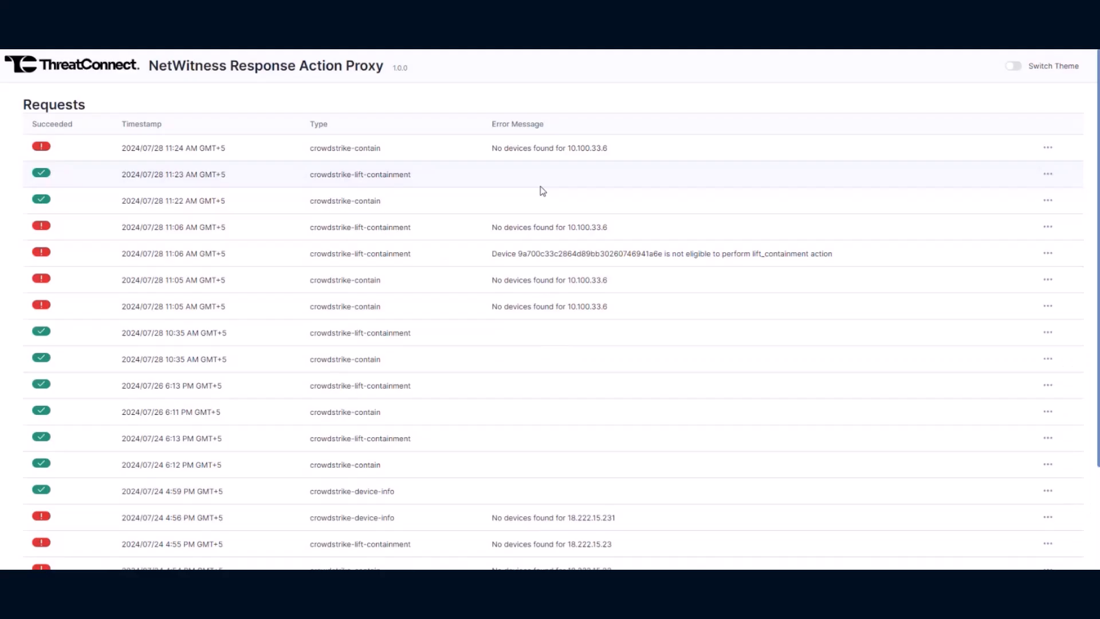
# Highlight the newest request's error 'No devices found for 10.100.33.6' in the proxy log.
pyautogui.moveTo(491, 148); pyautogui.dragTo(612, 156)
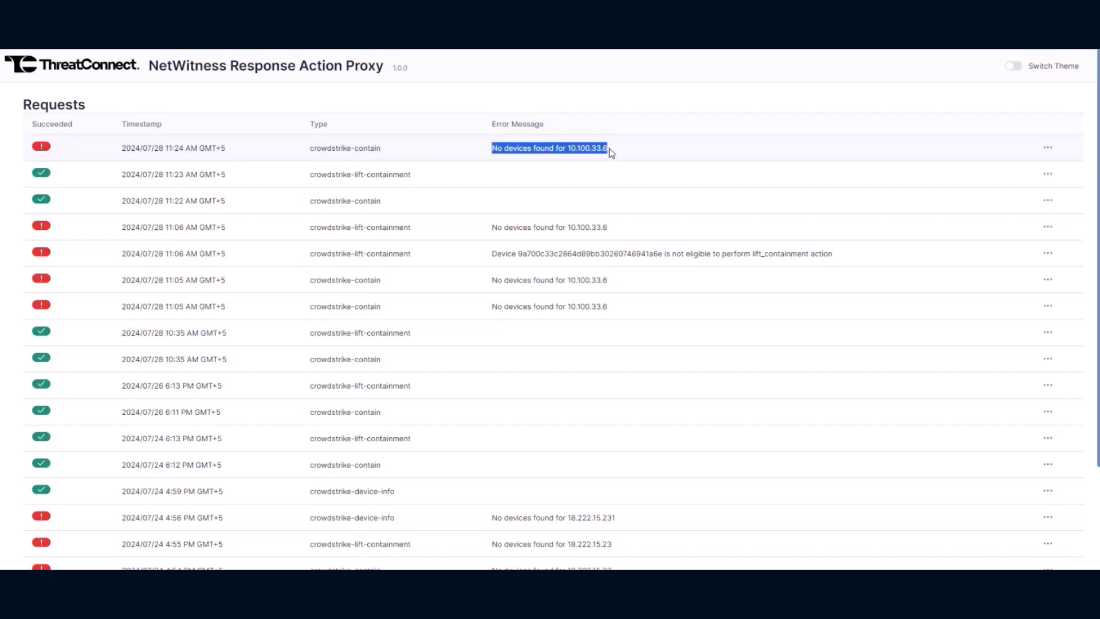